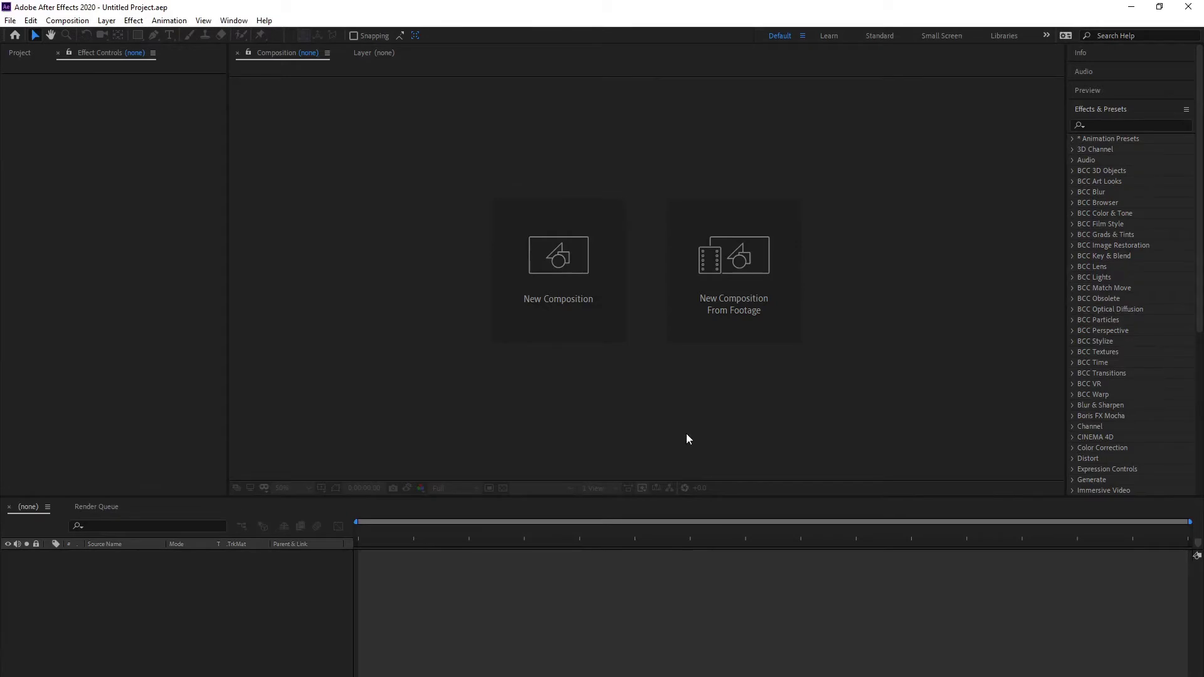
# Create a new 1920 x 1080 composition at 29.97 fps with a 30-second duration
pyautogui.click(564, 301)
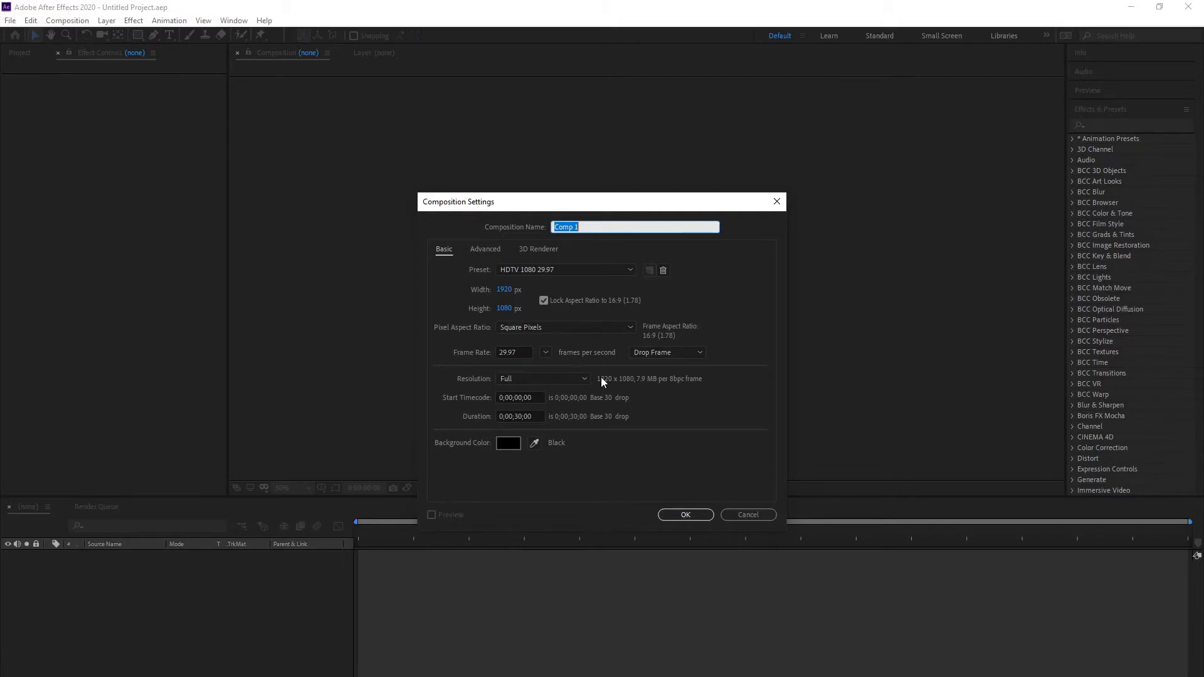
pyautogui.click(692, 515)
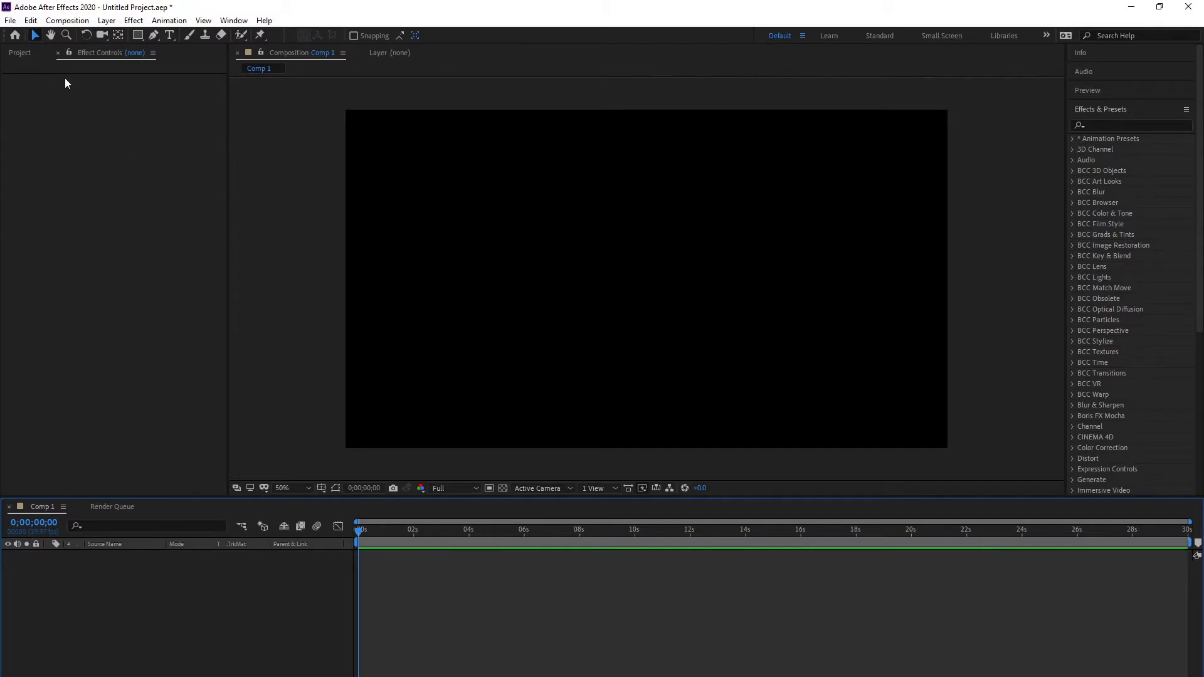
# Import the production ID_4990397 video from Downloads and add it to the composition as a layer
pyautogui.click(11, 21)
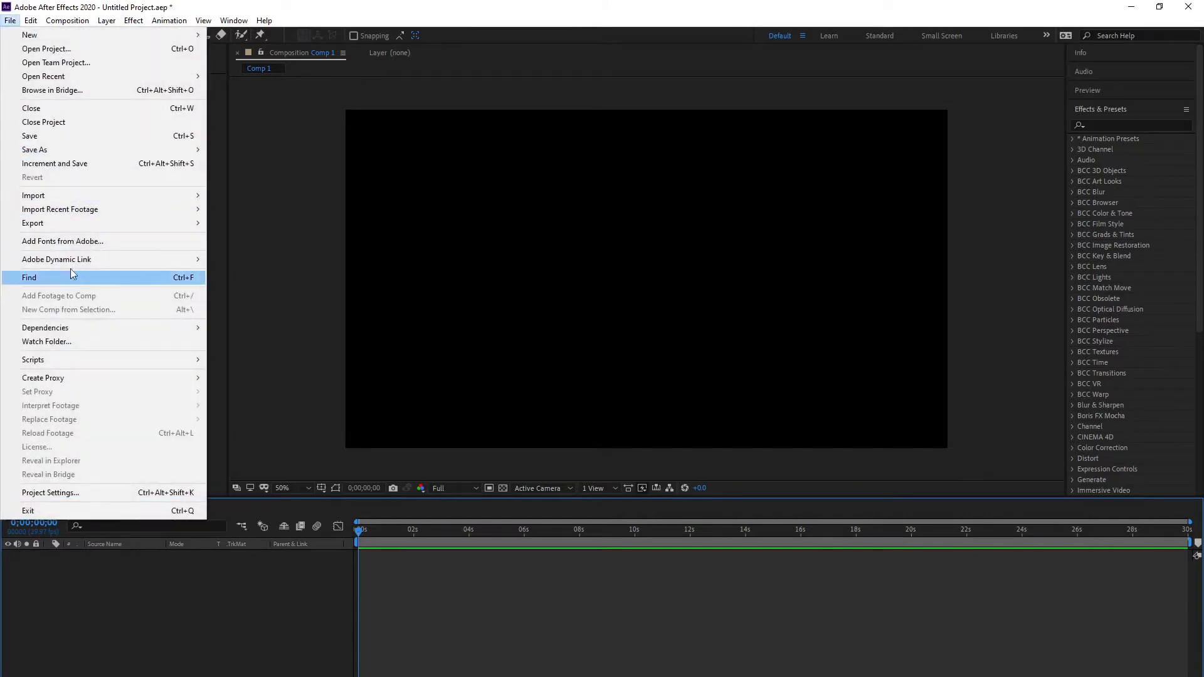
pyautogui.moveTo(61, 198)
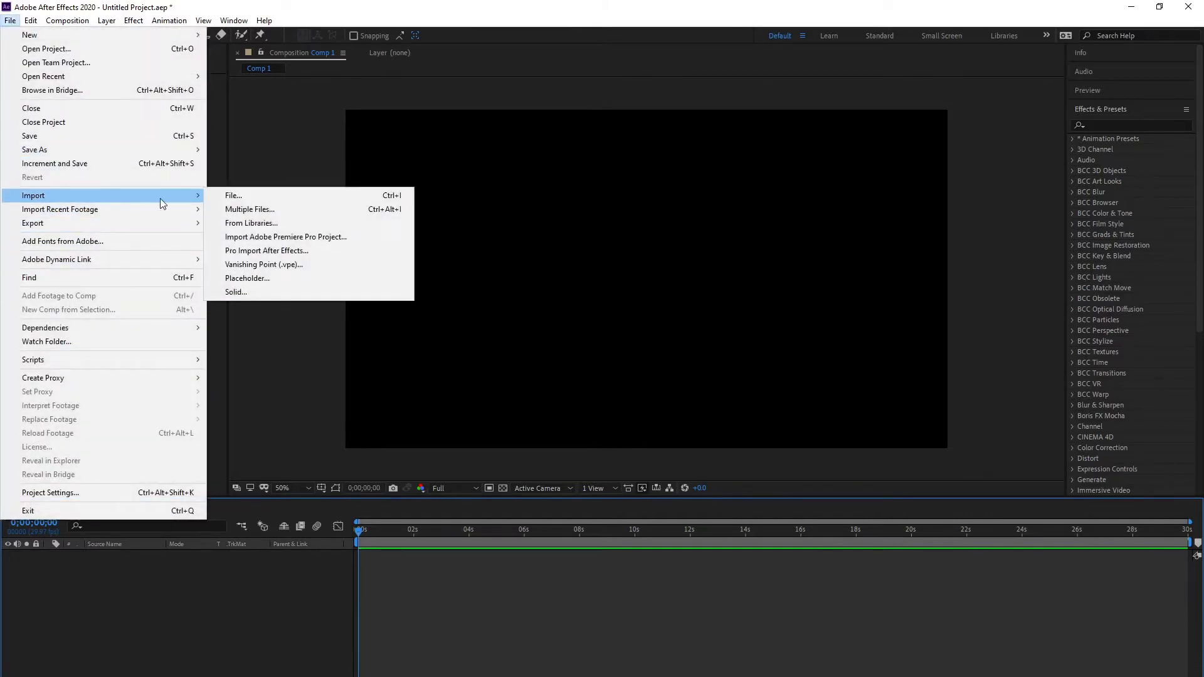
pyautogui.click(252, 197)
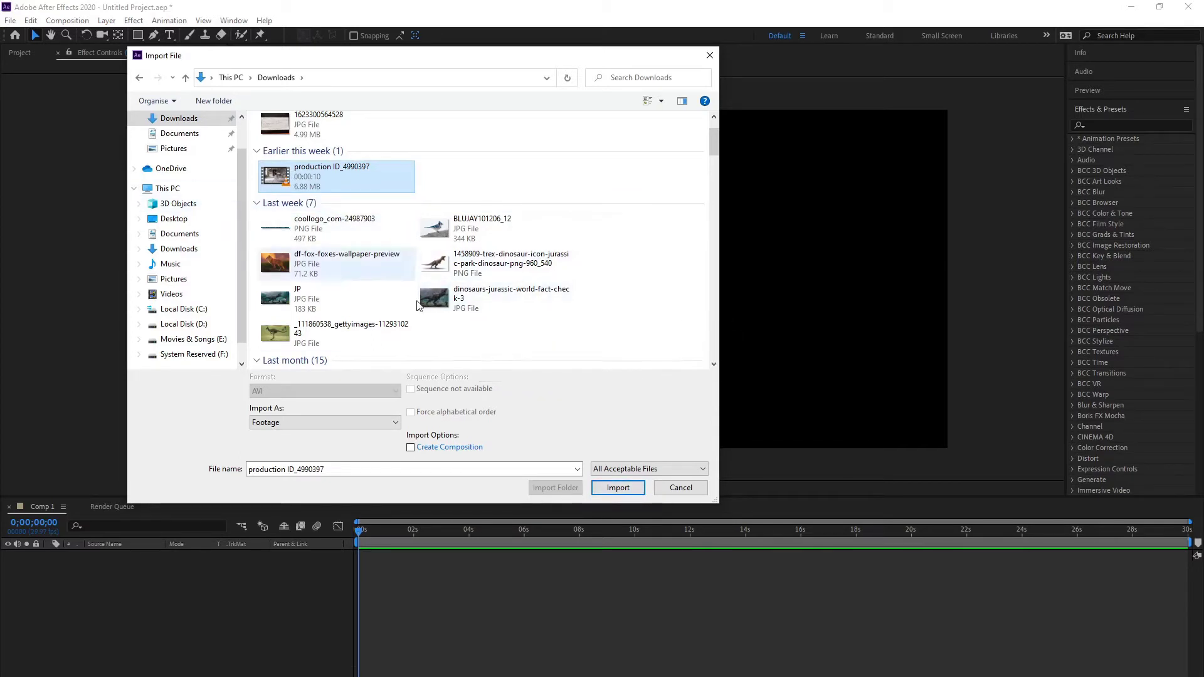
pyautogui.click(618, 487)
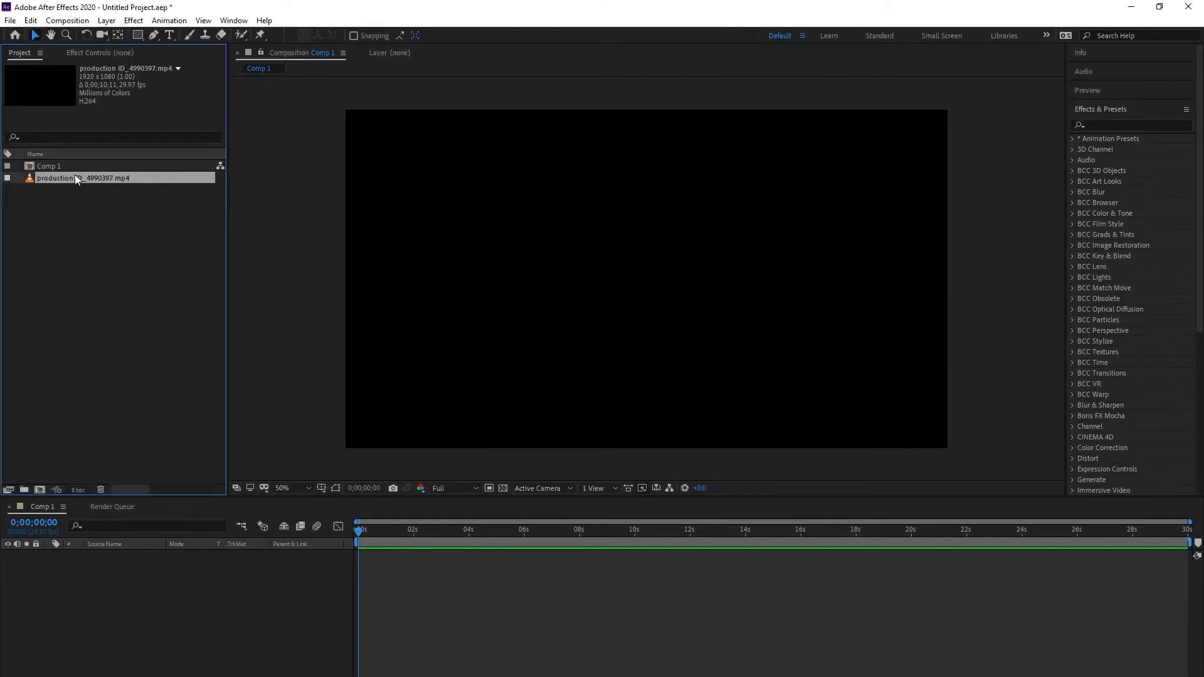
pyautogui.moveTo(74, 175); pyautogui.dragTo(143, 567)
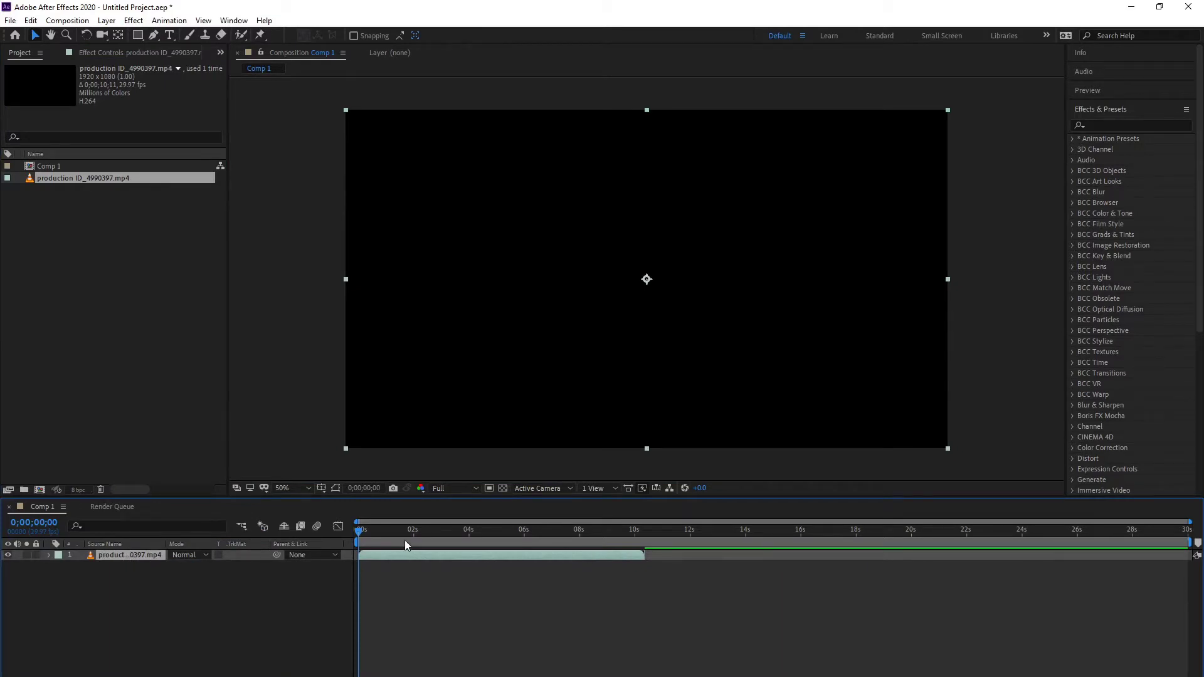
# Preview the dancer clip from its start and end the work area at 0;00;05;07
pyautogui.click(360, 530)
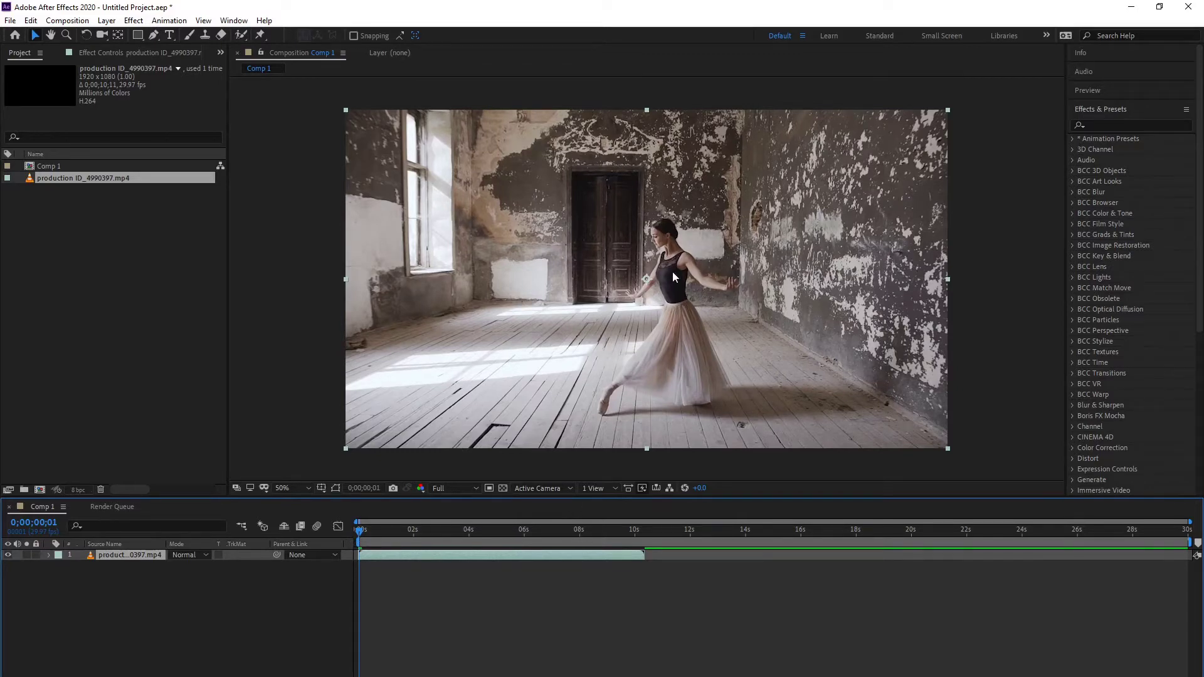
pyautogui.press('space')
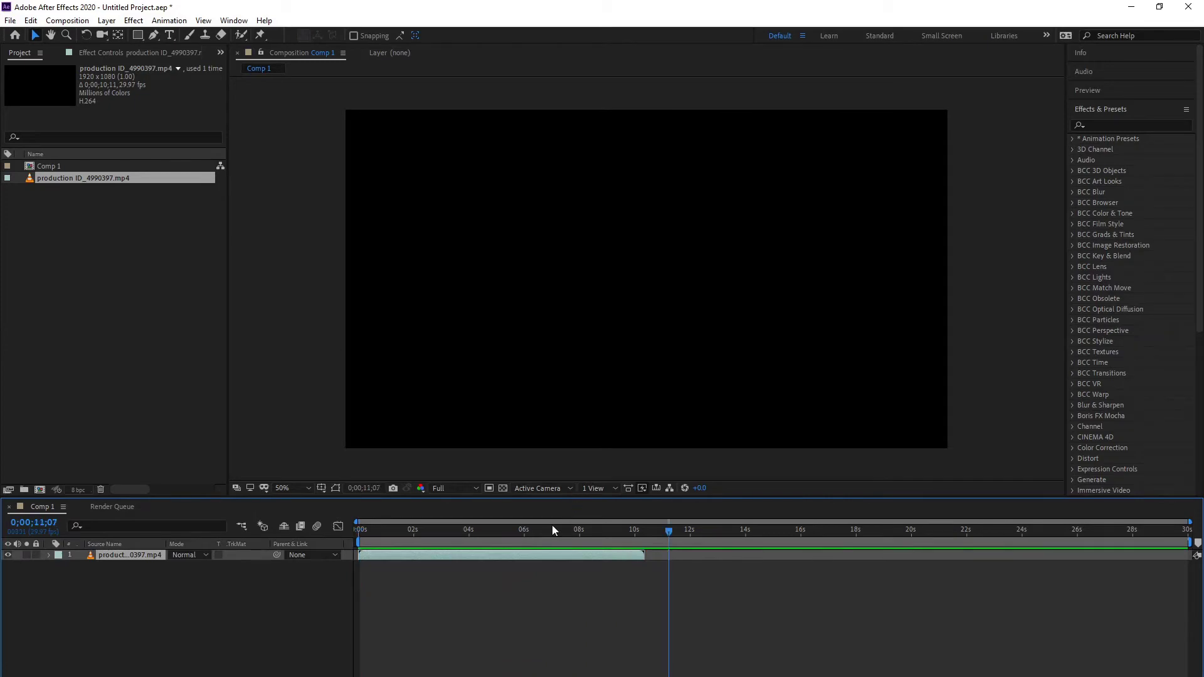
pyautogui.moveTo(479, 527); pyautogui.dragTo(502, 562)
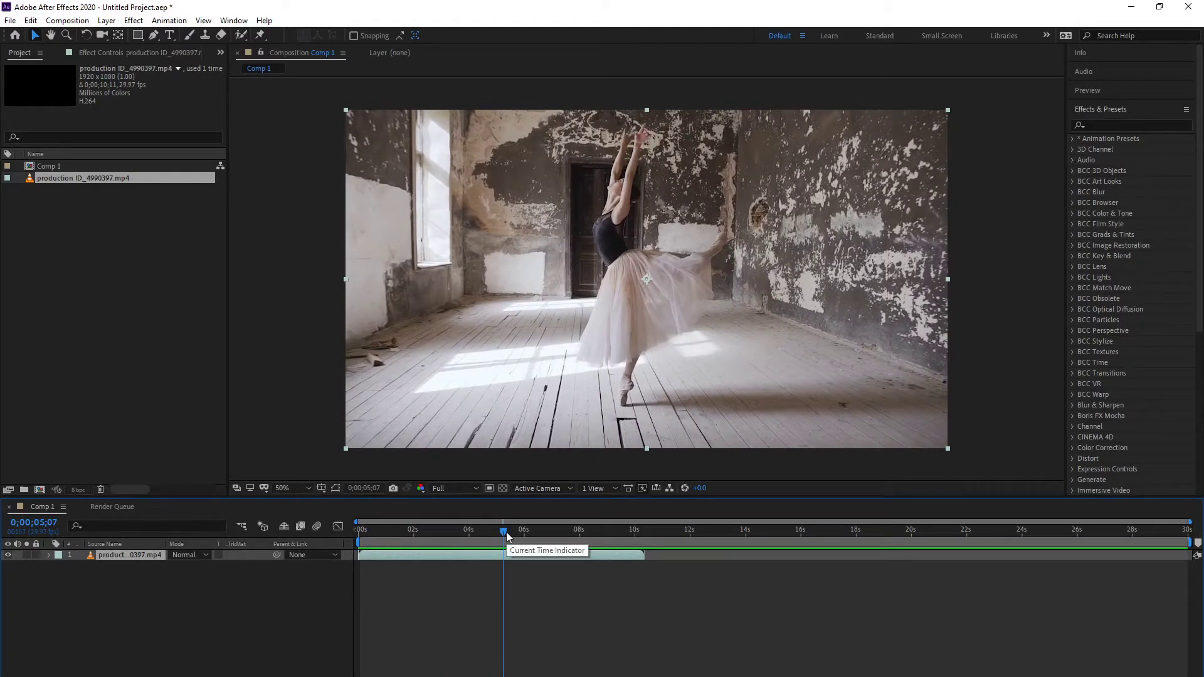
pyautogui.press('n')
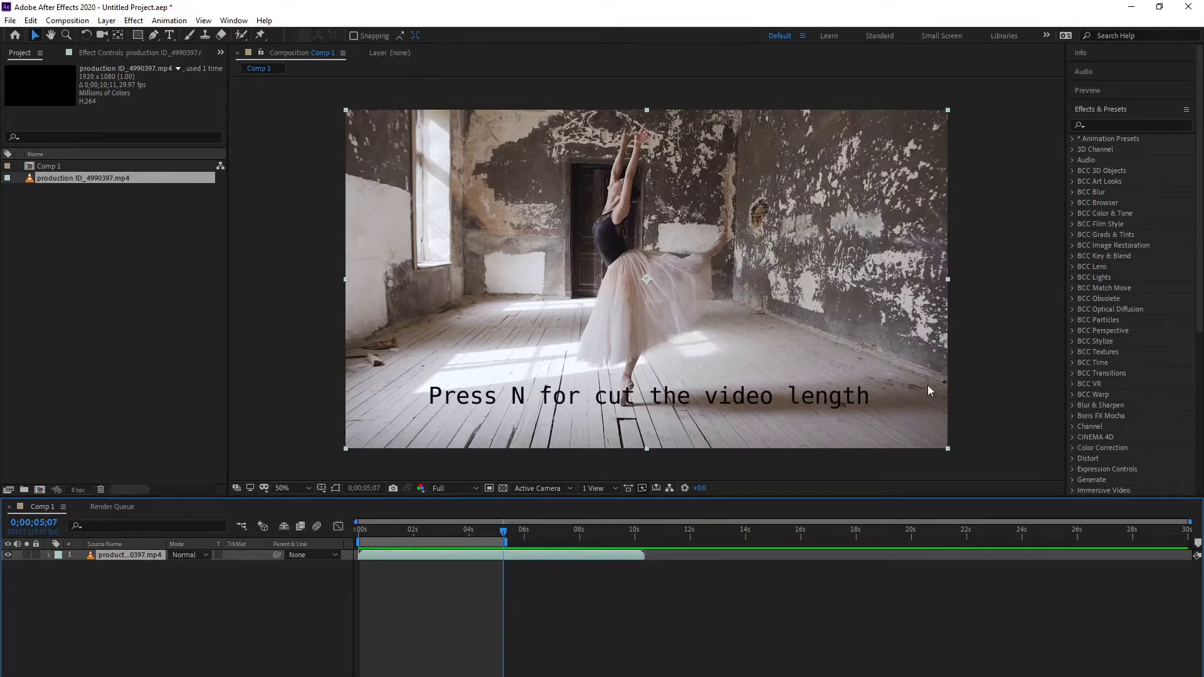
# Find the BCC Particle Illusion effect and apply it to the dancer clip
pyautogui.click(1098, 127)
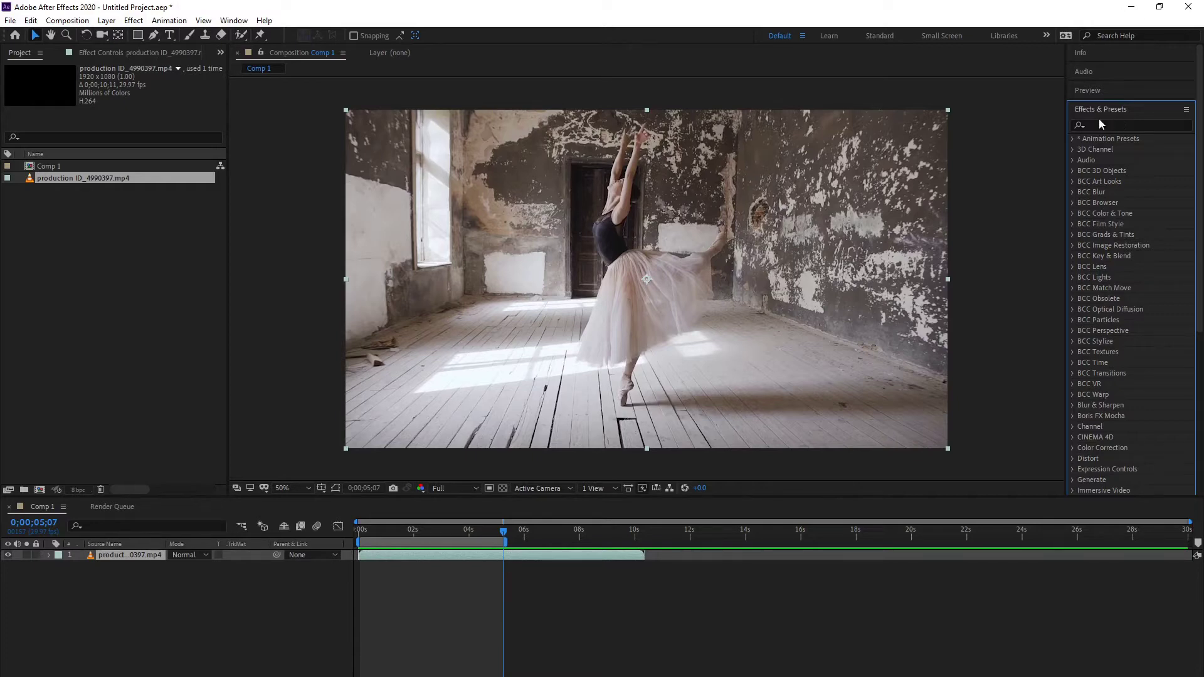
pyautogui.click(1118, 124)
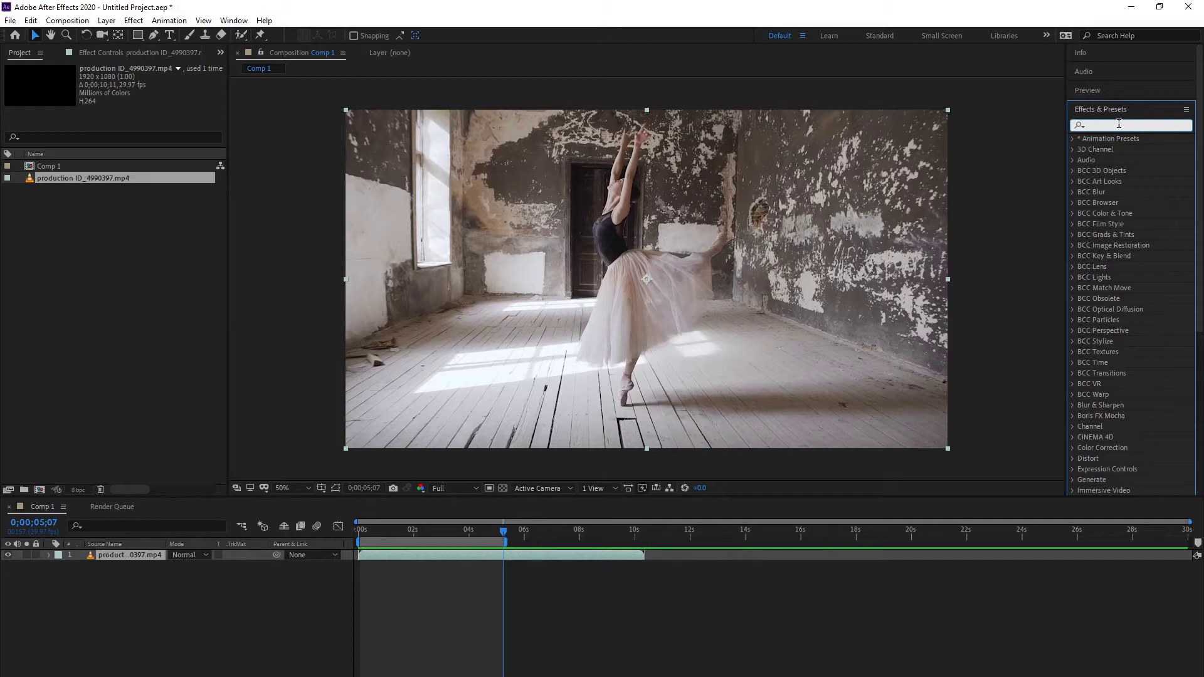
pyautogui.write('partic')
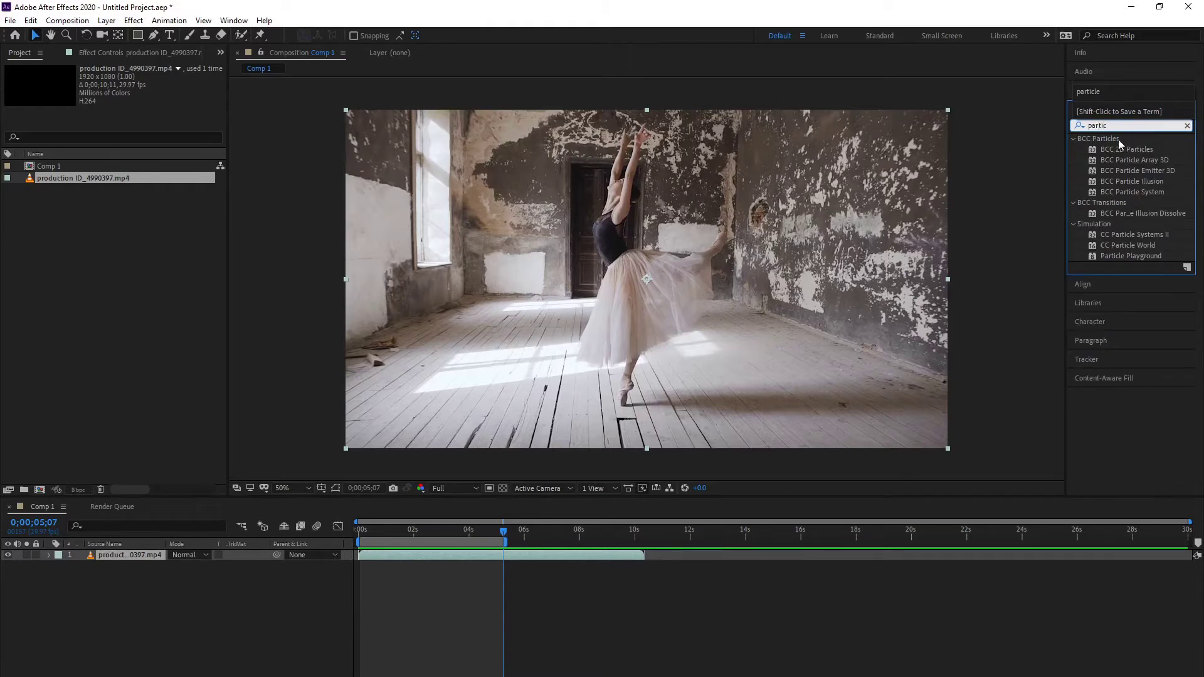
pyautogui.click(1121, 183)
pyautogui.moveTo(1122, 183); pyautogui.dragTo(672, 260)
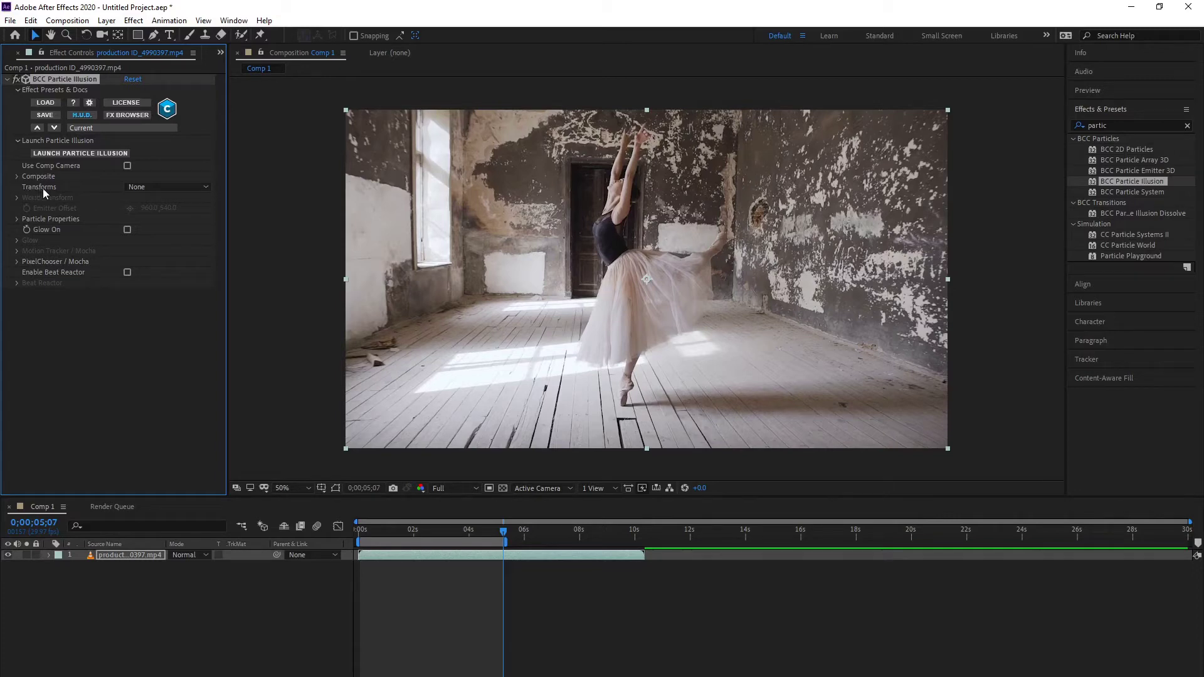
# Set the Particle Illusion transforms to Emitter and launch its Mocha motion tracker
pyautogui.click(167, 186)
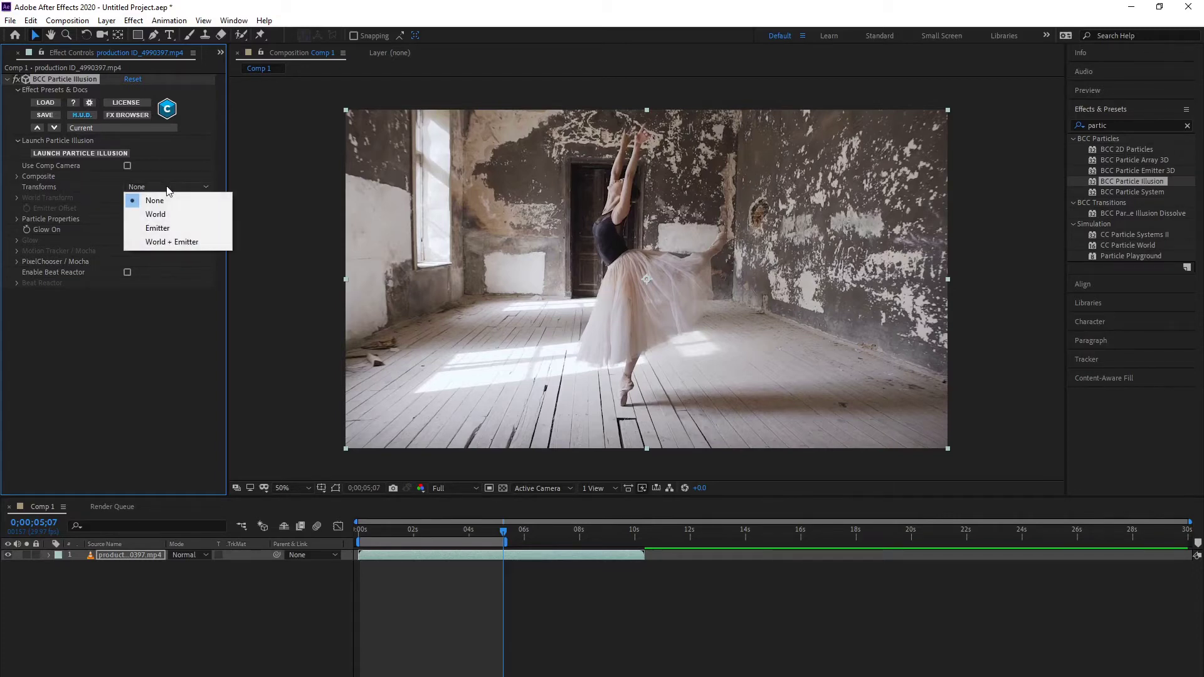
pyautogui.click(168, 228)
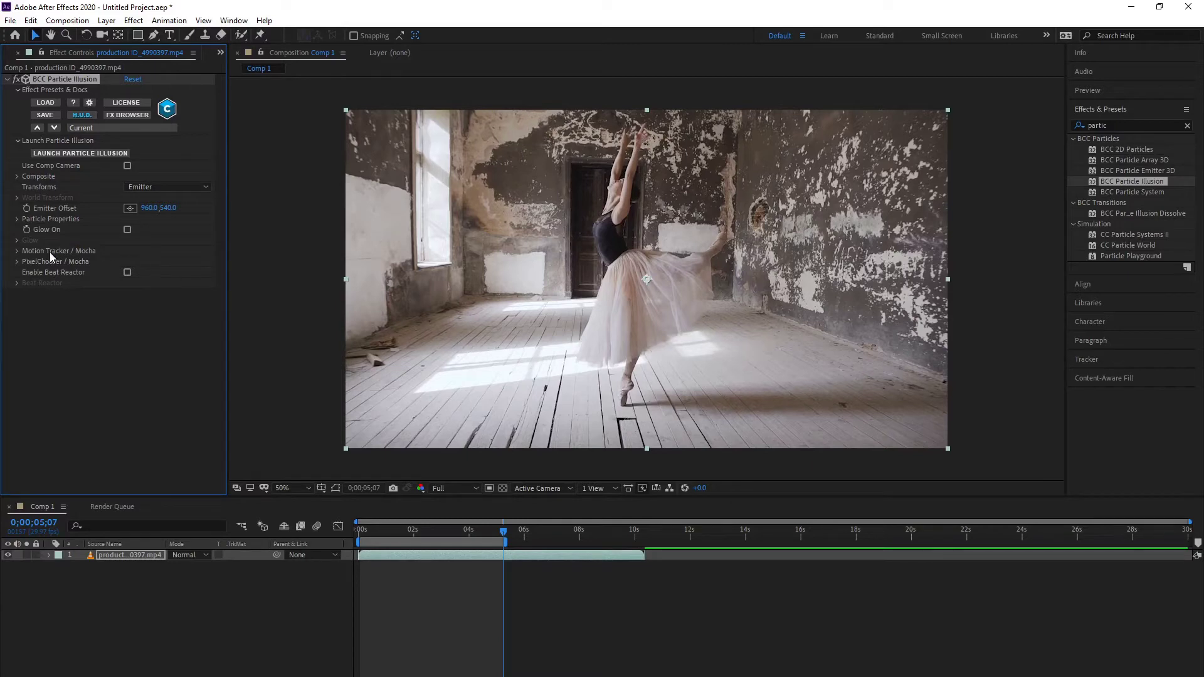
pyautogui.click(17, 251)
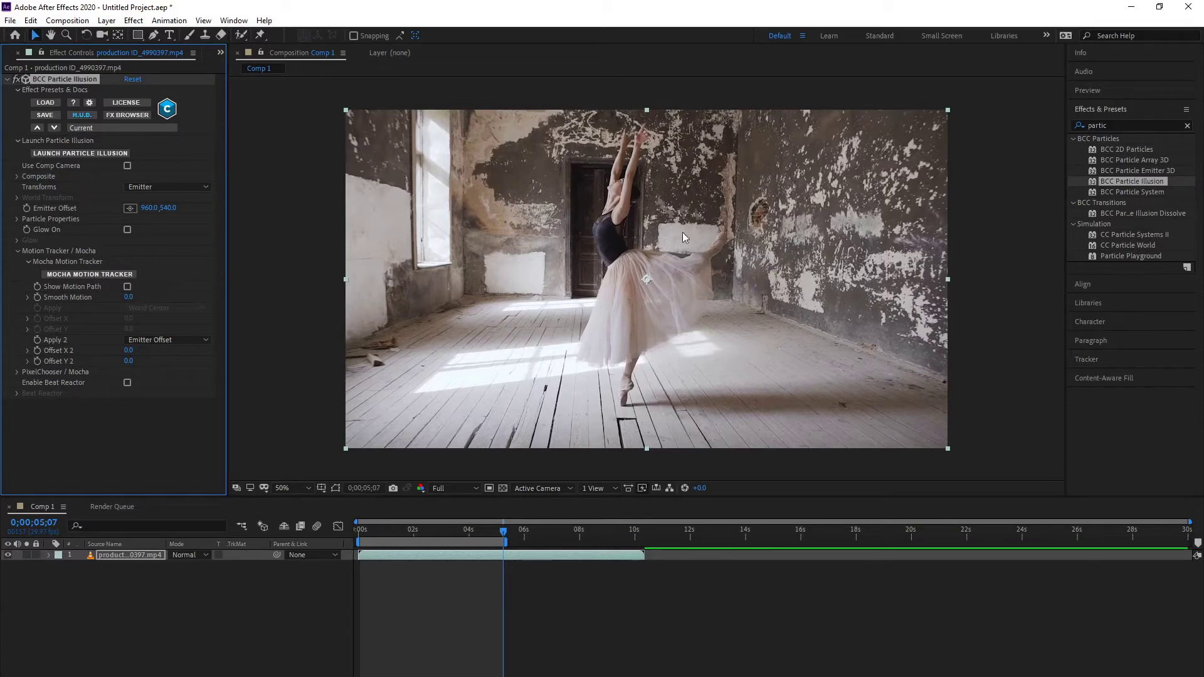
pyautogui.click(112, 276)
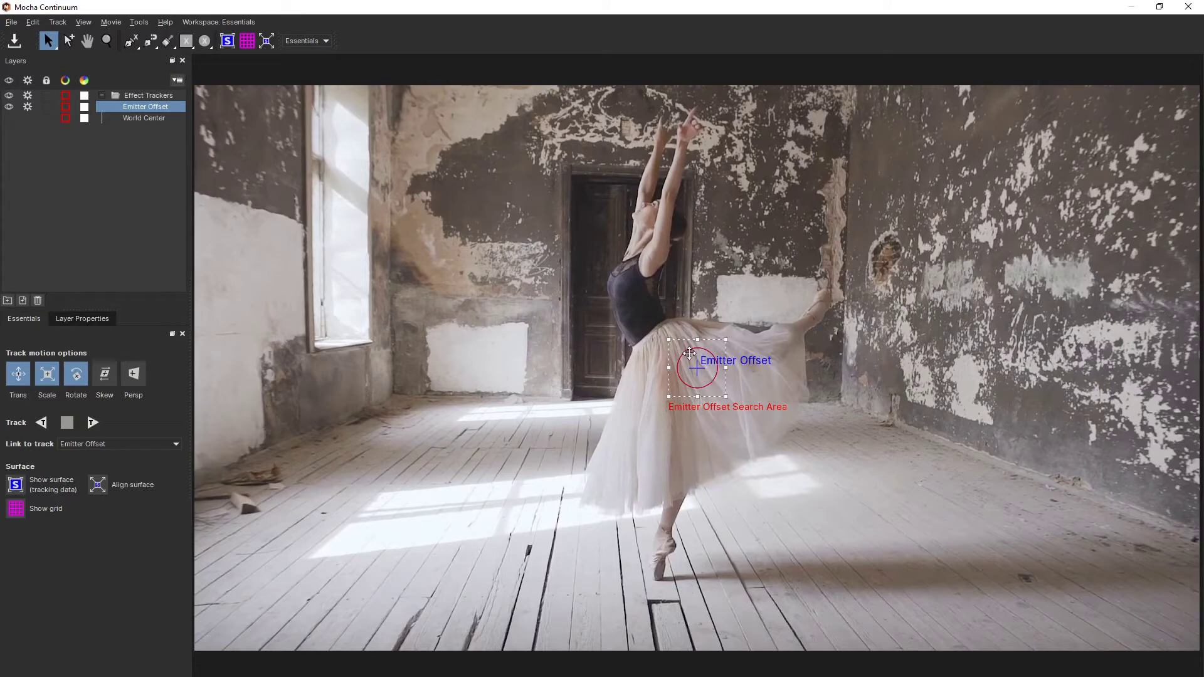
# Fit the Emitter Offset search area around the dancer's outstretched hand at the first frame and track forward until it needs correcting
pyautogui.moveTo(692, 352); pyautogui.dragTo(669, 298)
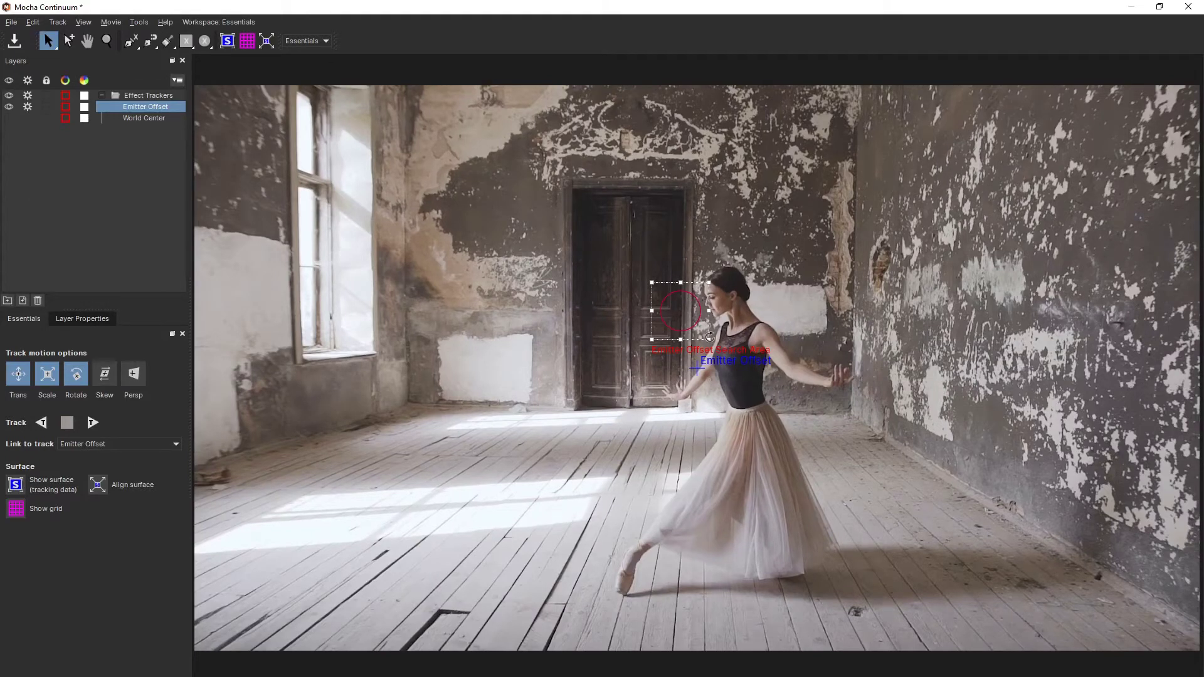
pyautogui.moveTo(695, 300); pyautogui.dragTo(855, 348)
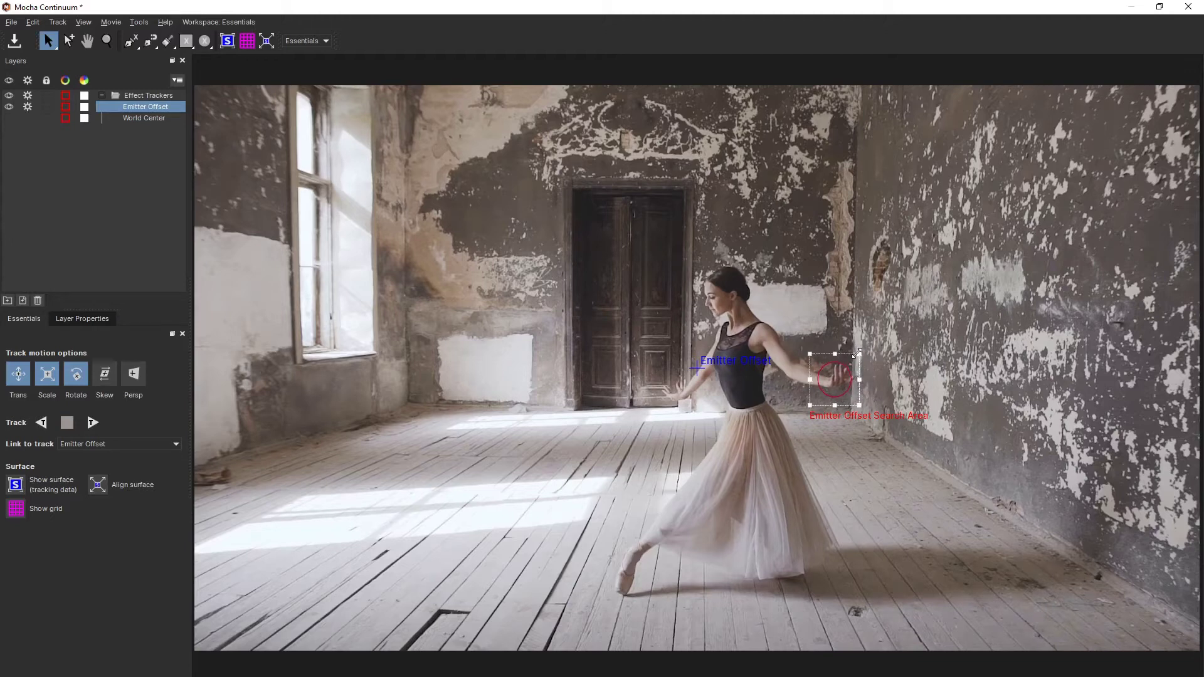
pyautogui.moveTo(849, 369)
pyautogui.mouseDown()
pyautogui.moveTo(860, 356)
pyautogui.moveTo(850, 365)
pyautogui.mouseUp()
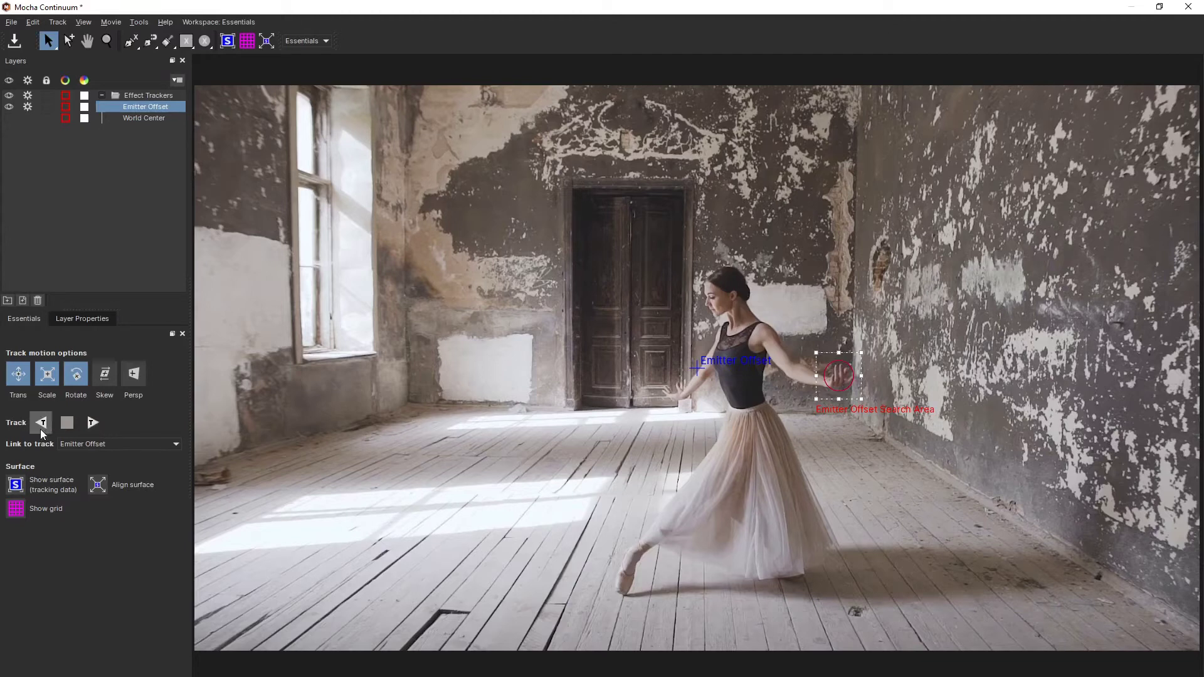
pyautogui.click(93, 424)
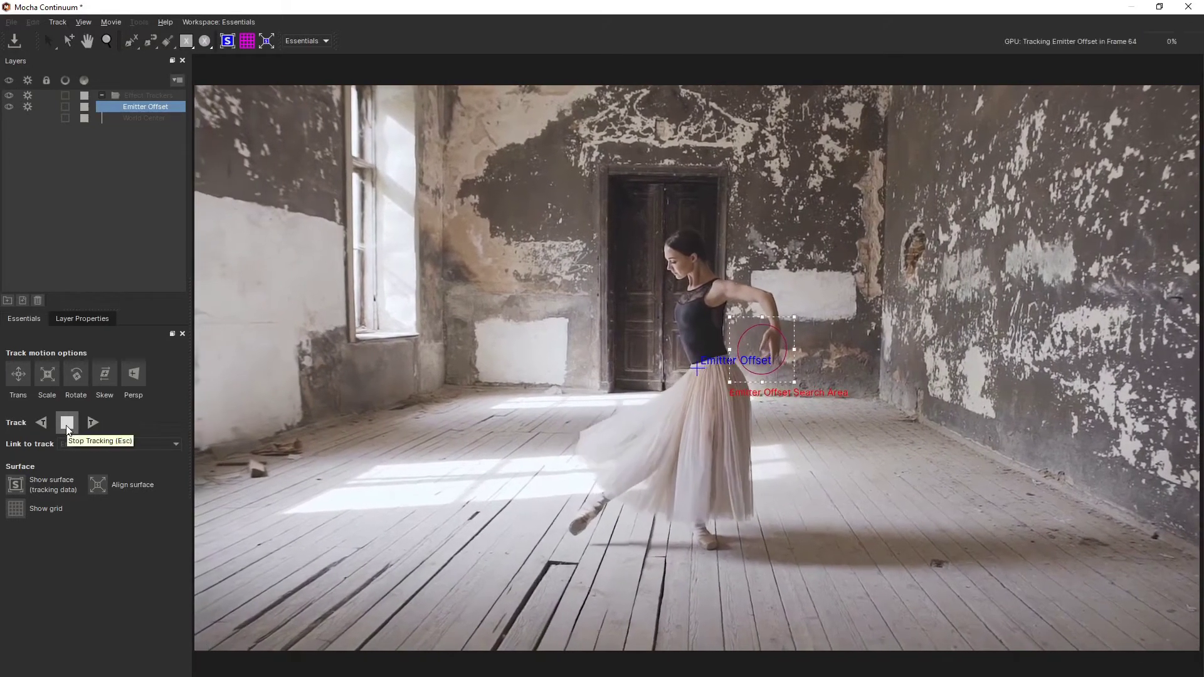
pyautogui.click(67, 427)
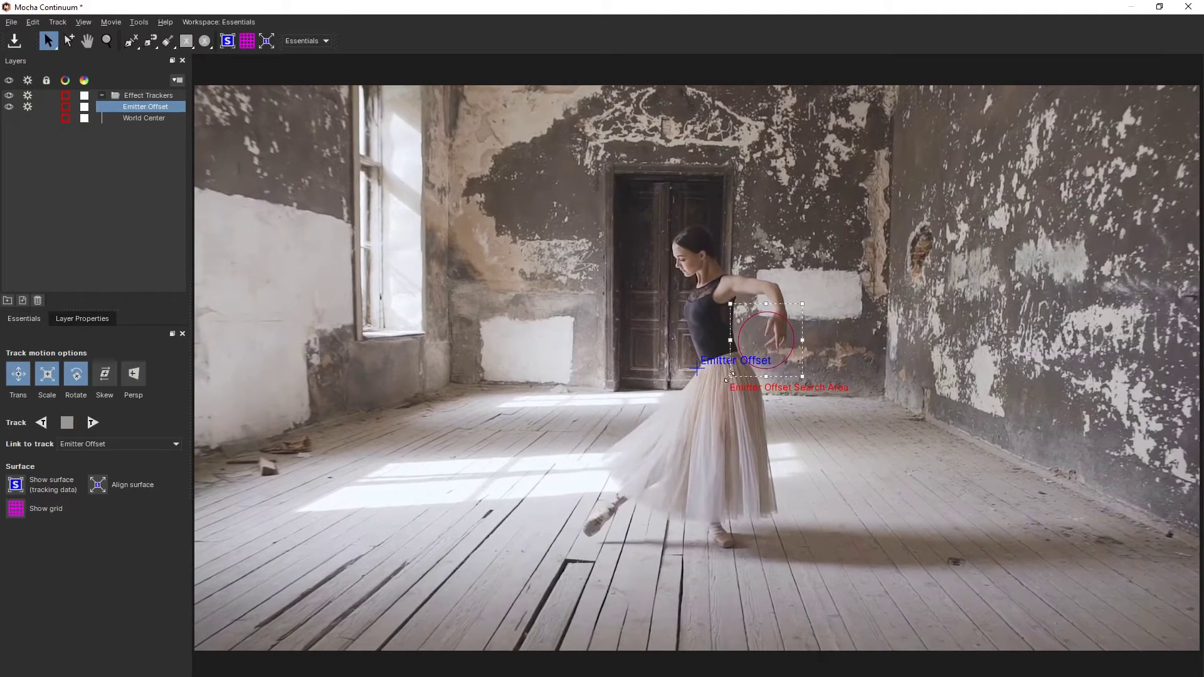
# Shrink the search area around the dancer's lowered hand and continue tracking forward until her arms are raised overhead
pyautogui.moveTo(729, 376); pyautogui.dragTo(757, 354)
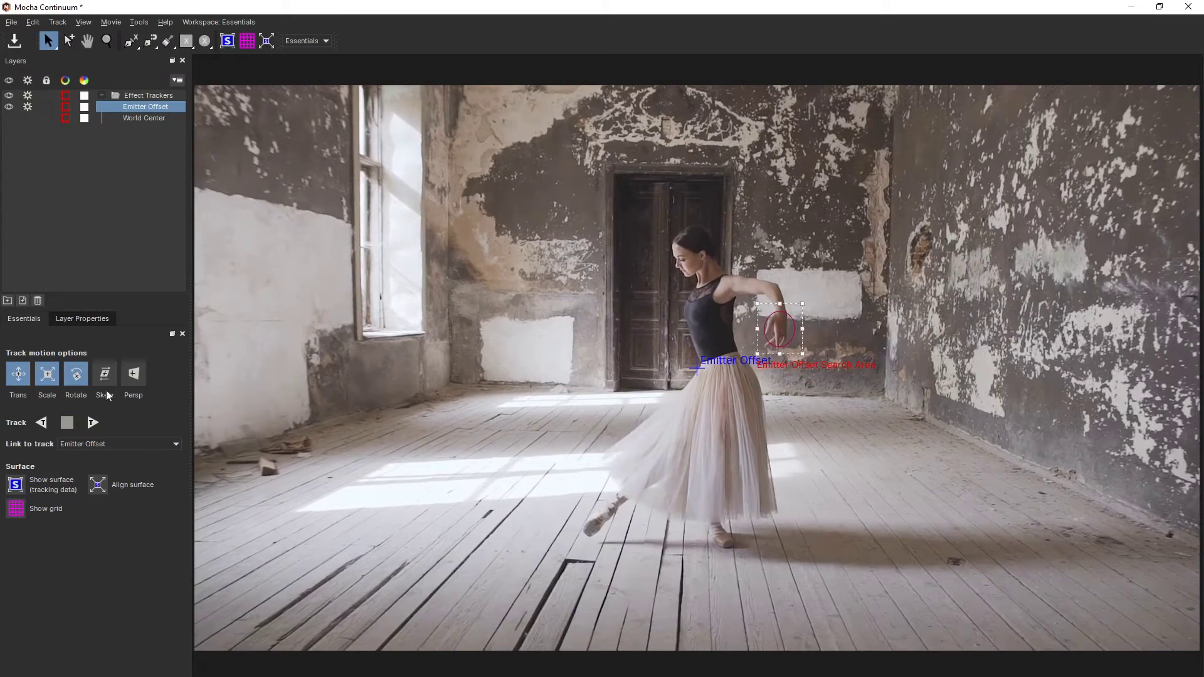
pyautogui.click(792, 308)
pyautogui.click(799, 312)
pyautogui.moveTo(804, 304); pyautogui.dragTo(798, 309)
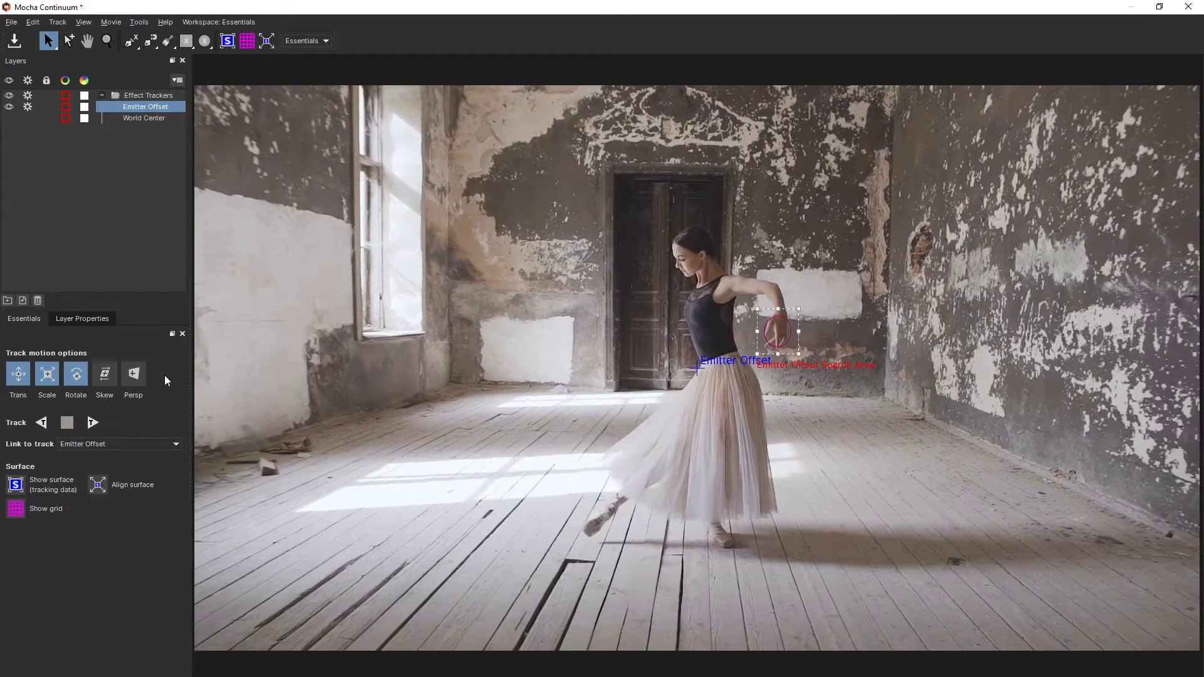
pyautogui.click(91, 423)
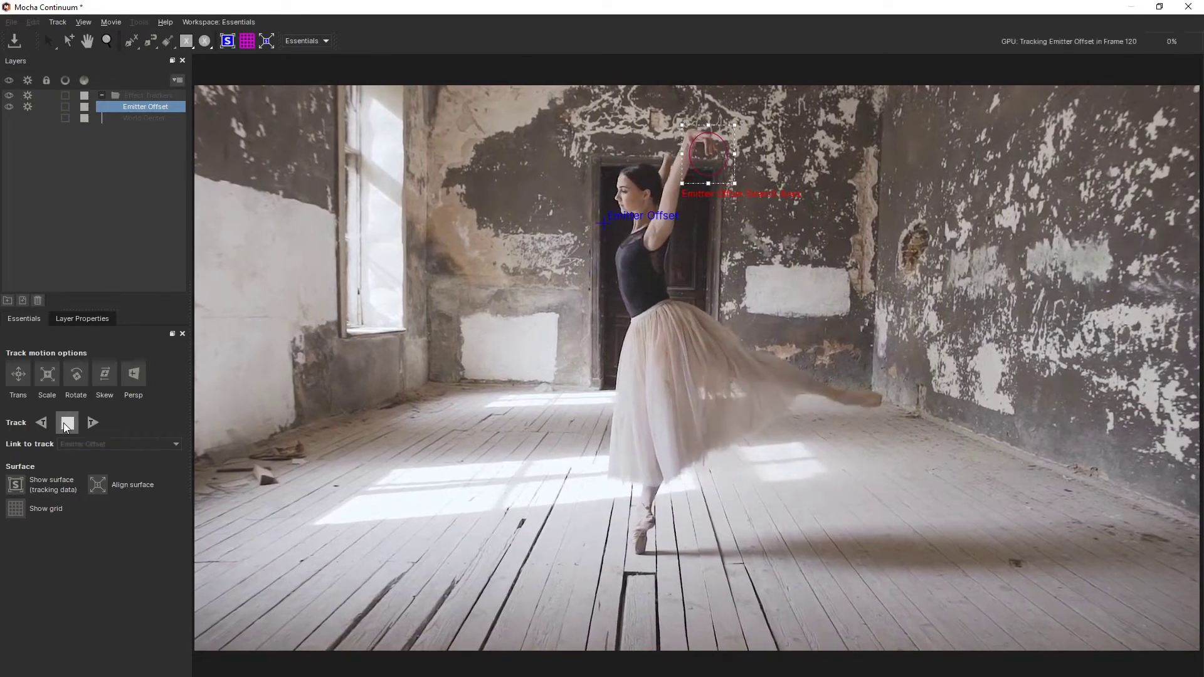
pyautogui.click(65, 425)
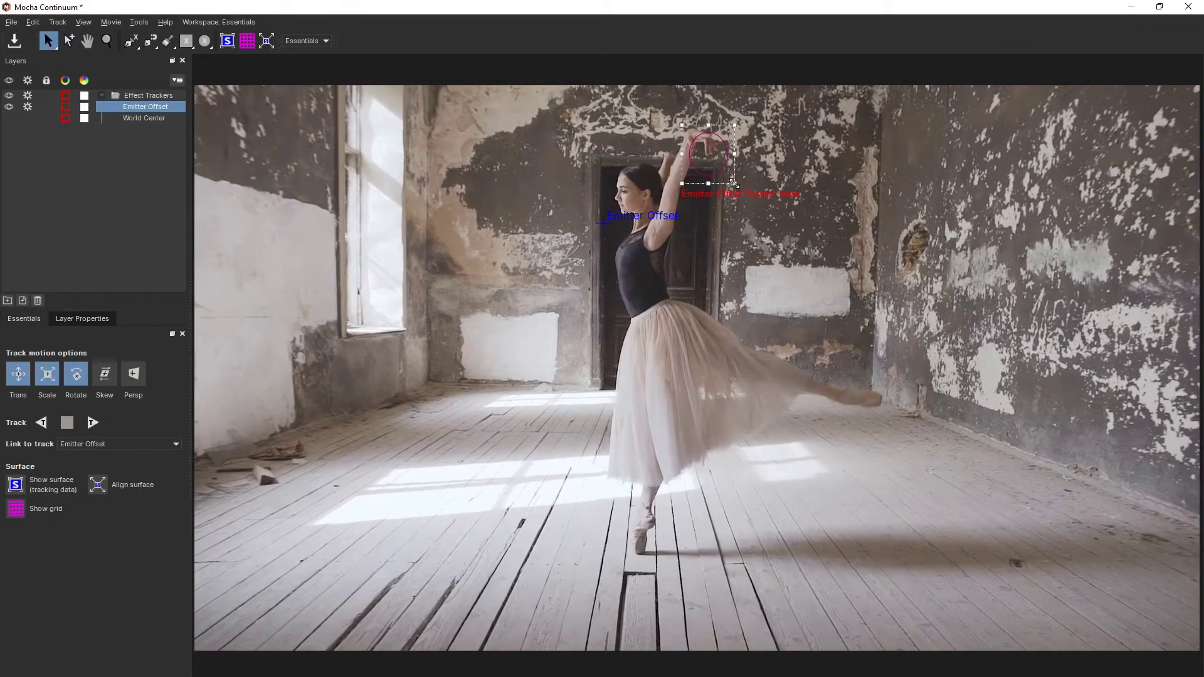
# Refit the search area tightly around the dancer's raised hand and track the rest of the arabesque
pyautogui.moveTo(732, 182); pyautogui.dragTo(721, 164)
pyautogui.moveTo(679, 122); pyautogui.dragTo(676, 119)
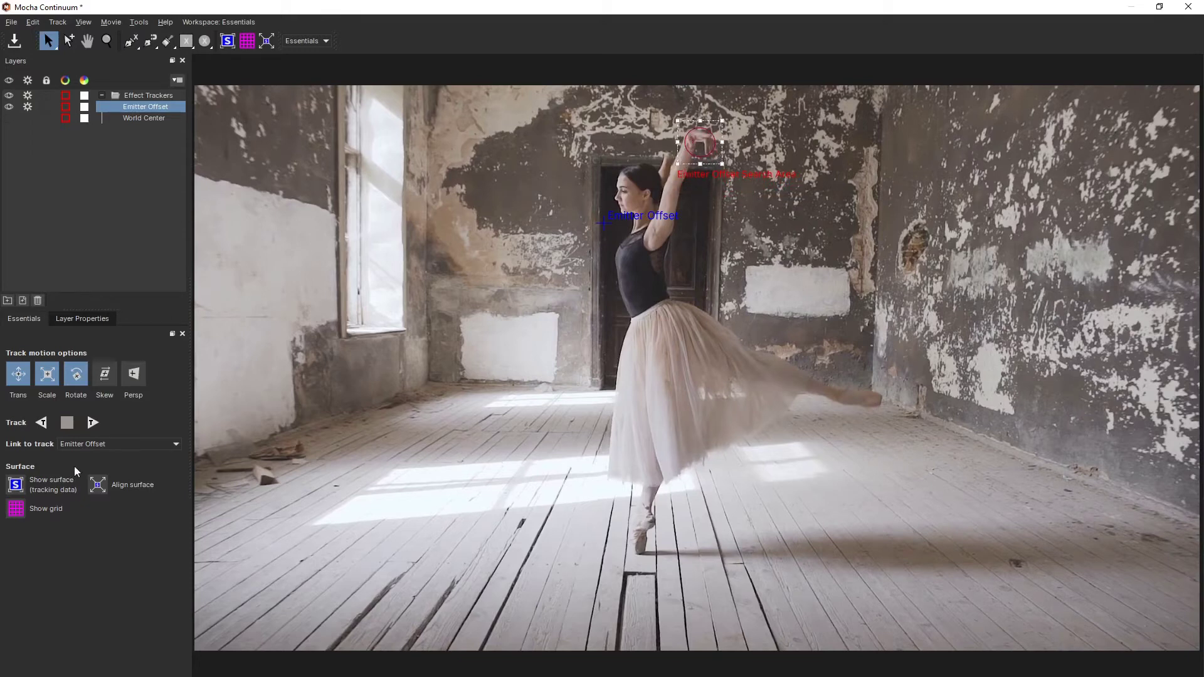
pyautogui.click(92, 424)
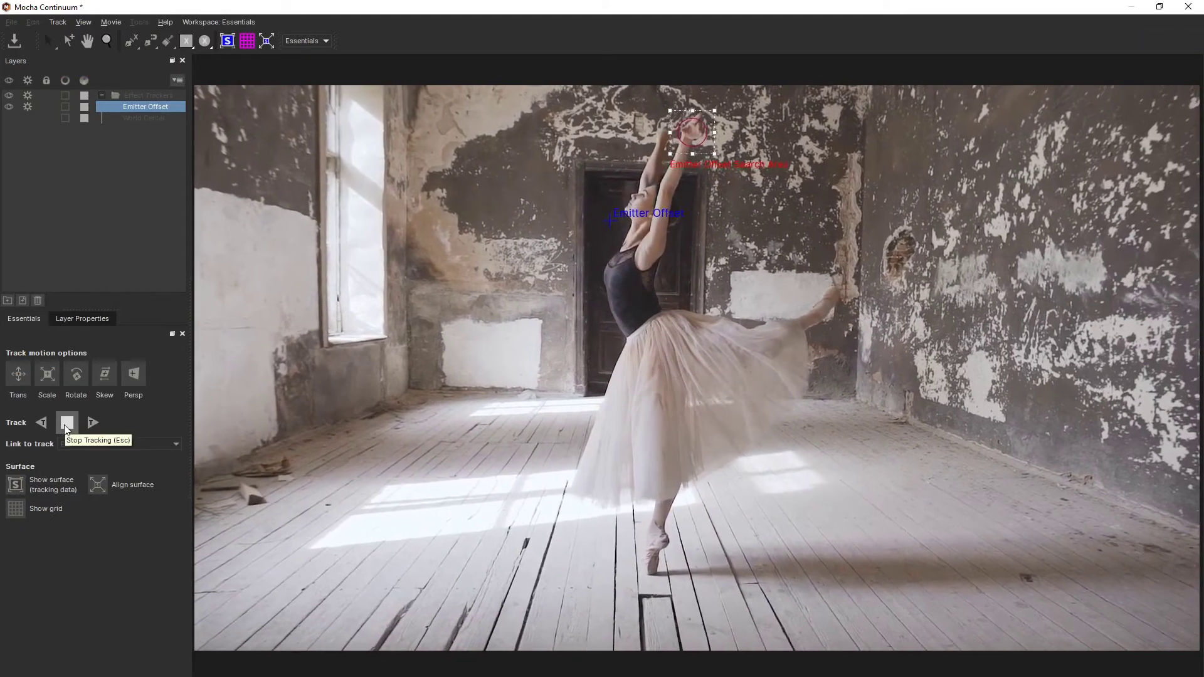
pyautogui.click(66, 423)
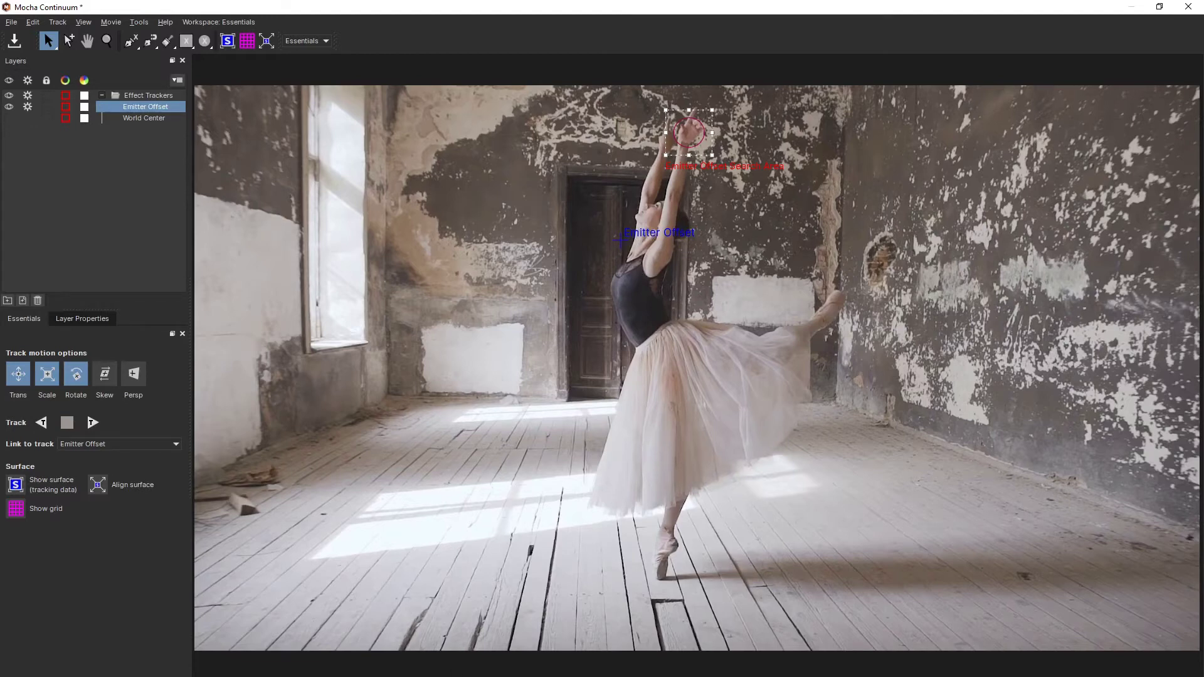
# Align the Emitter Offset point with the dancer's tracked hand at the first frame and again at the raised-arm pose
pyautogui.press('t')
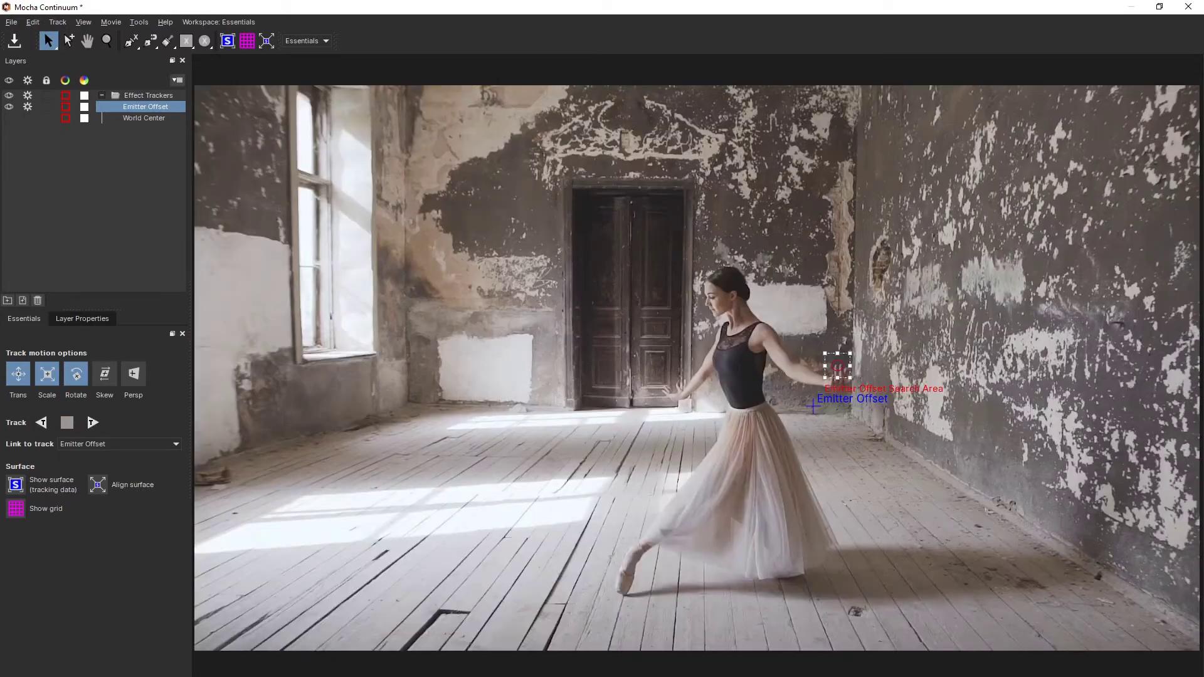
pyautogui.moveTo(815, 409); pyautogui.dragTo(838, 377)
pyautogui.press('f')
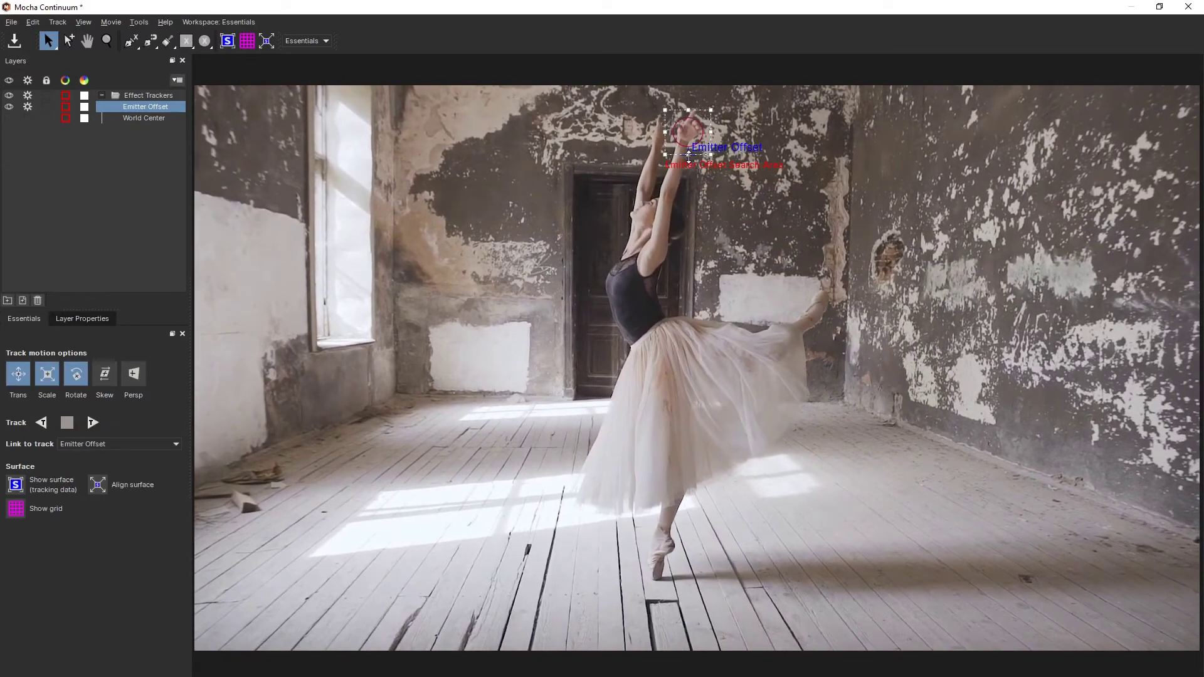
pyautogui.moveTo(688, 155); pyautogui.dragTo(697, 129)
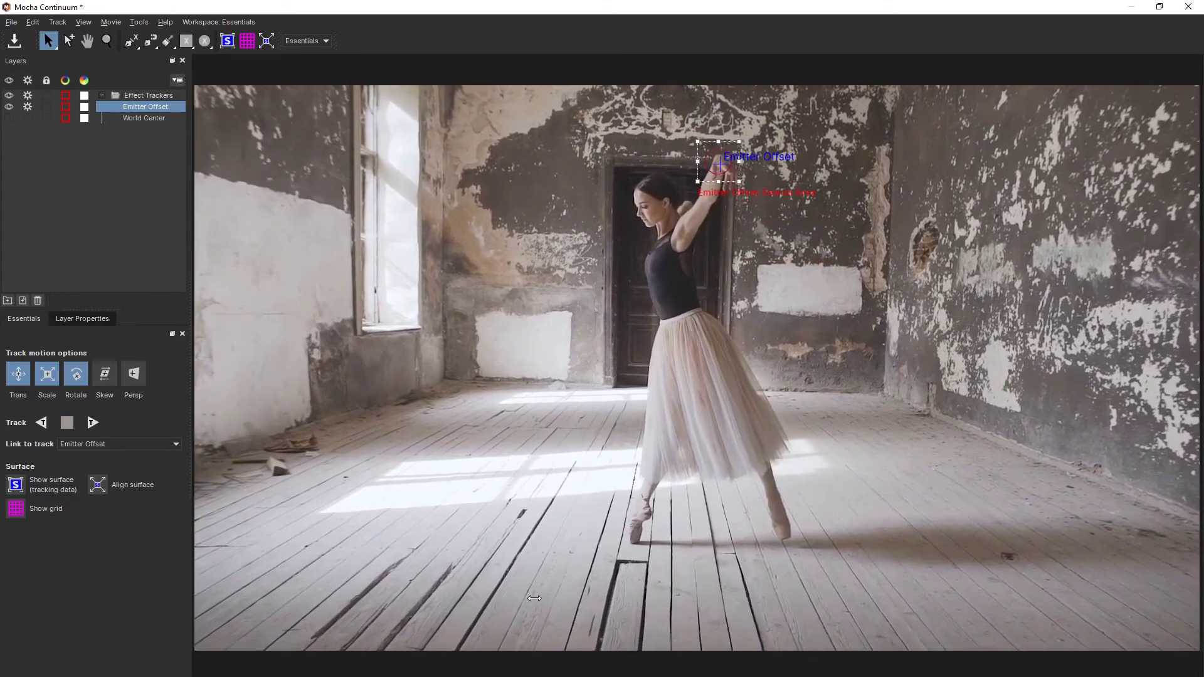
# Save the Emitter Offset tracking project and exit Mocha
pyautogui.click(11, 21)
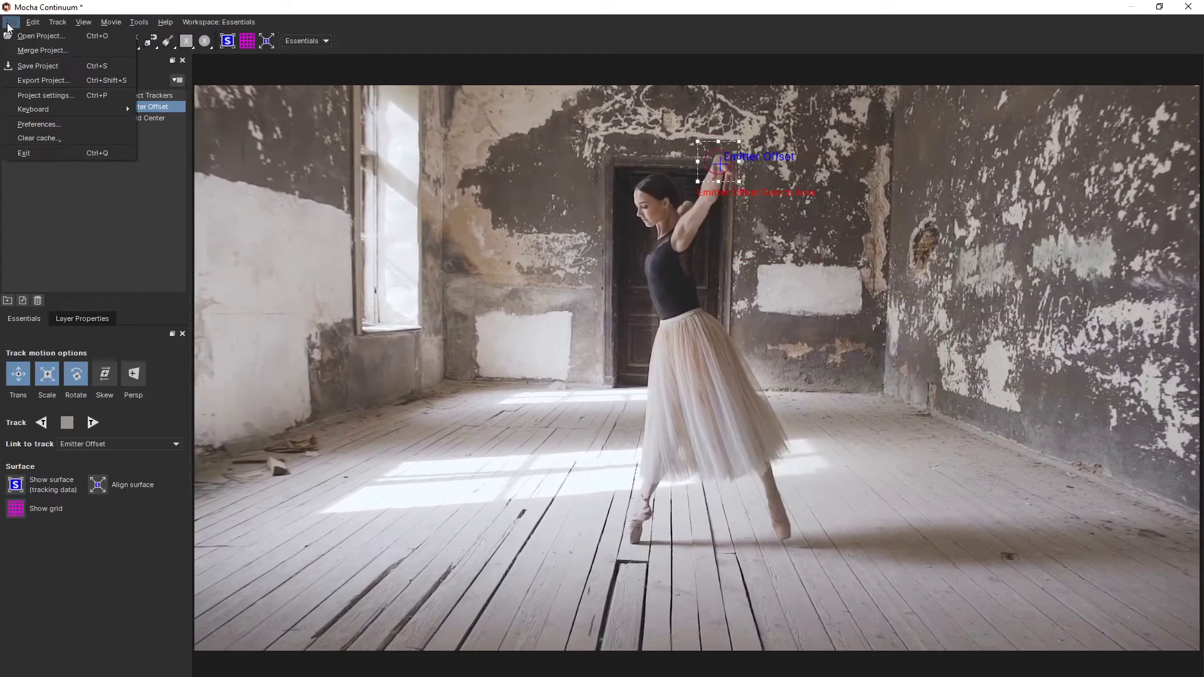
pyautogui.click(36, 70)
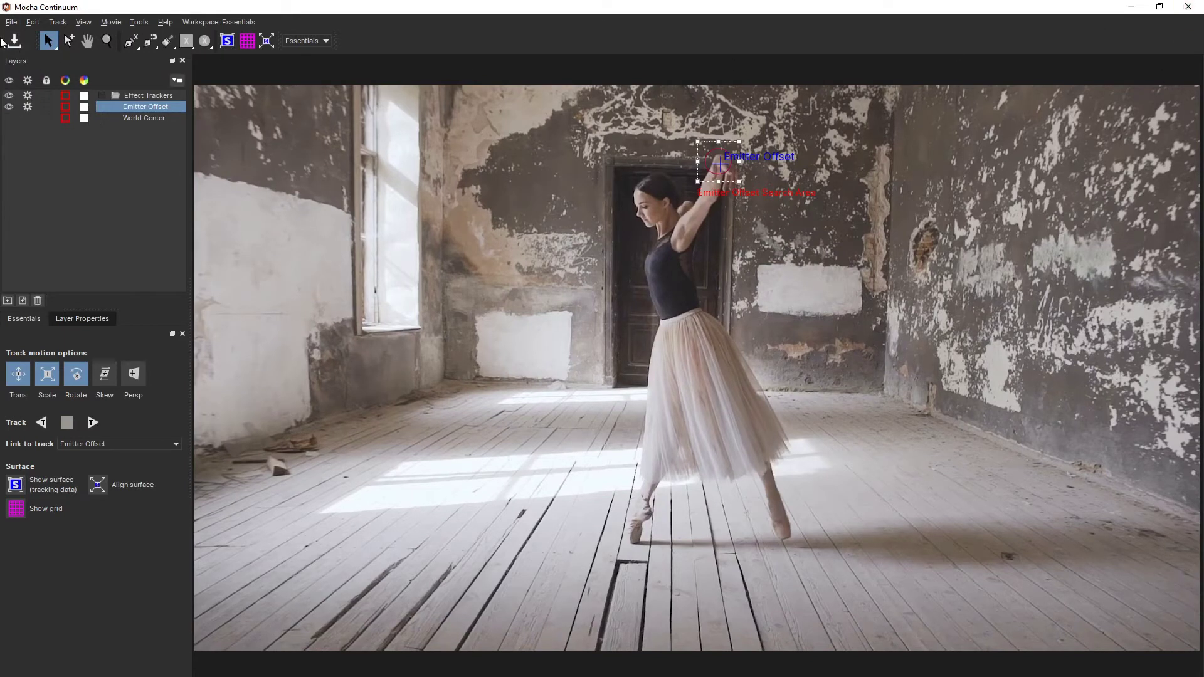
pyautogui.click(11, 22)
pyautogui.click(25, 153)
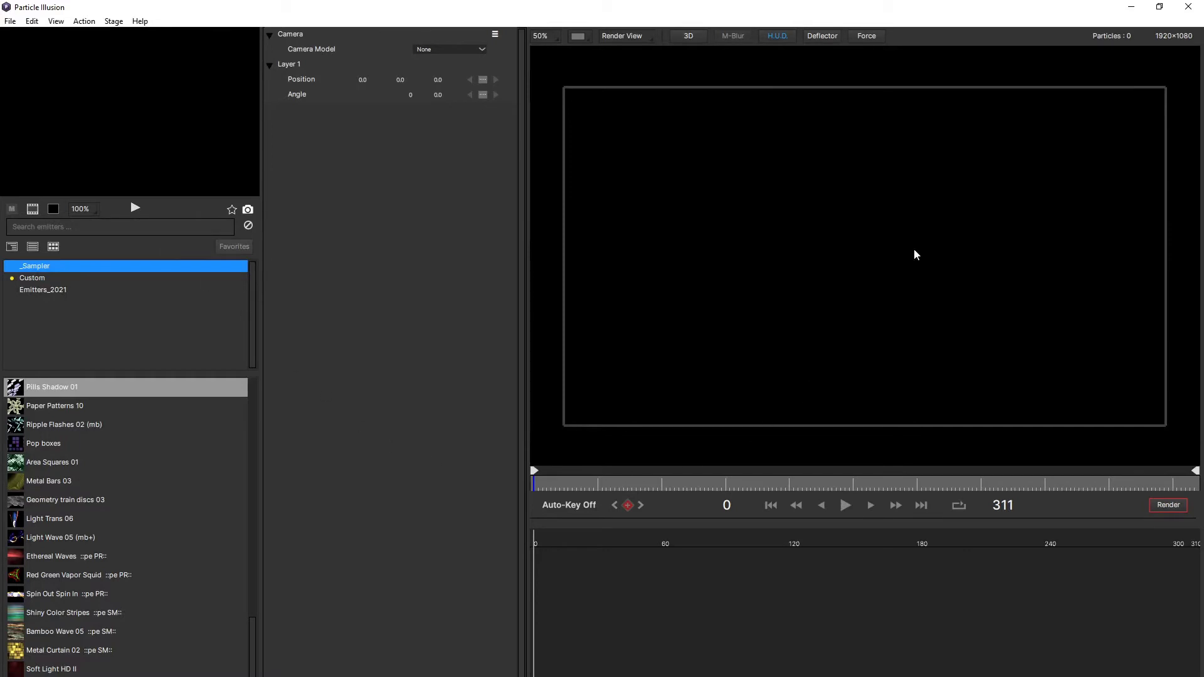
# In Particle Illusion, preview the Fireworks Glitter continuous 03b, Super Fireworks Party 01 and Spark Flare with Smoke 04 emitters, moving the spark flare around
pyautogui.moveTo(538, 492); pyautogui.dragTo(559, 486)
pyautogui.scroll(15, 58, 423)
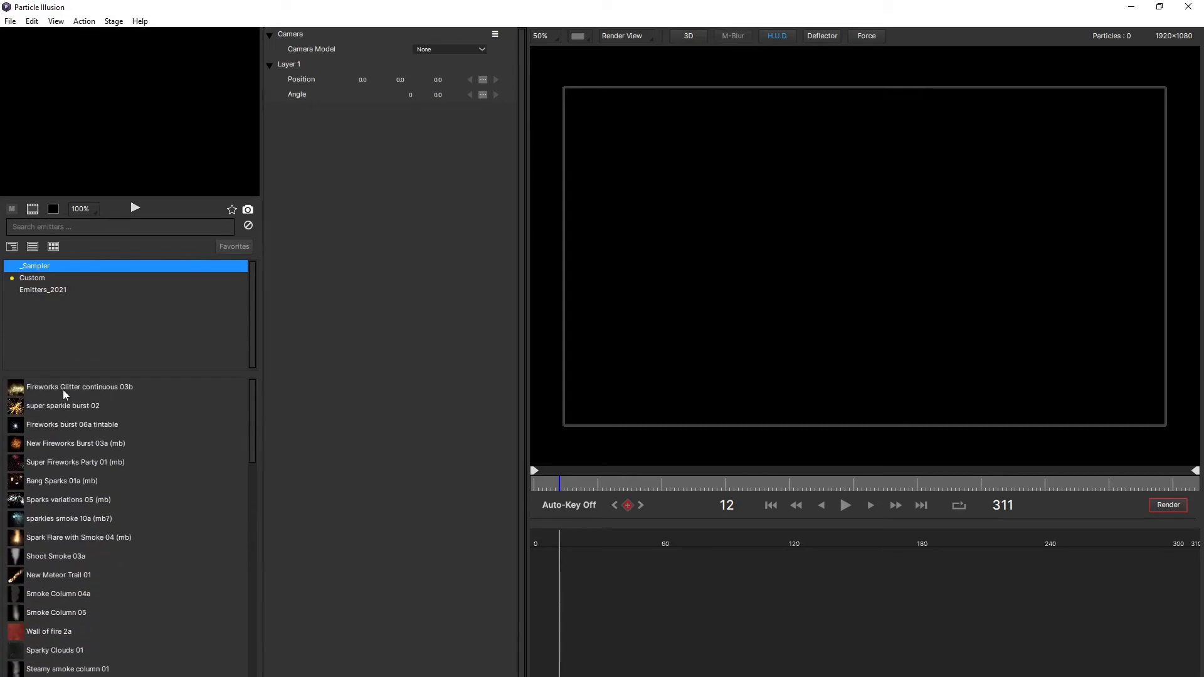
pyautogui.click(63, 390)
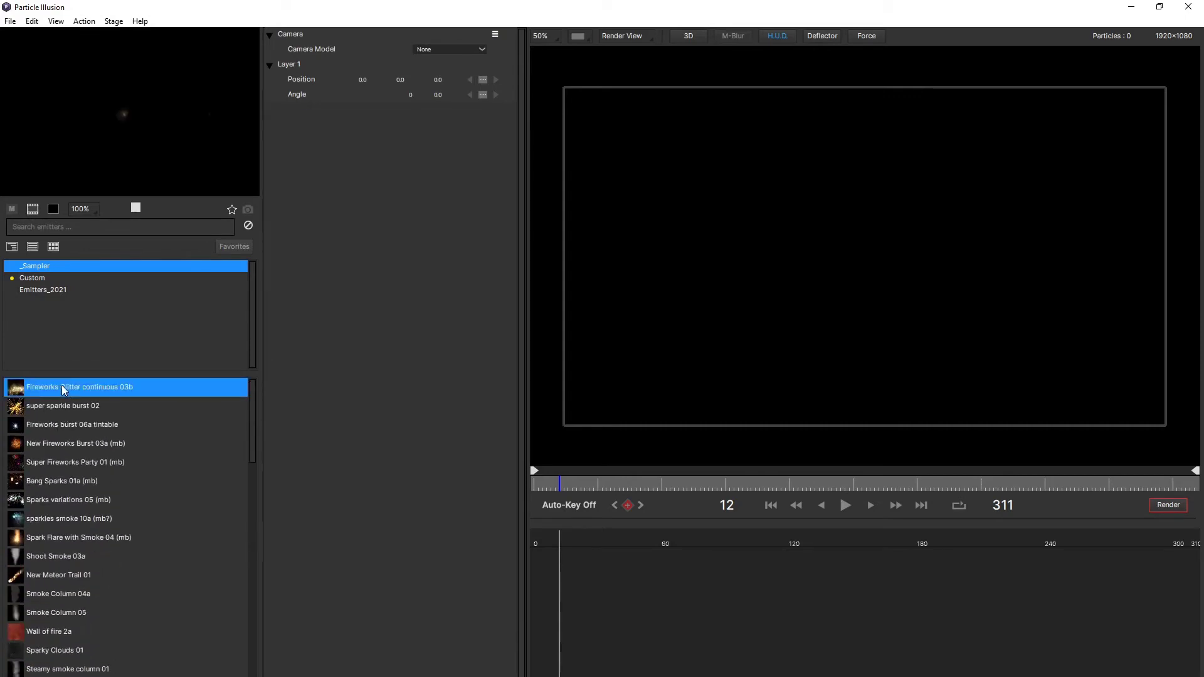
pyautogui.click(70, 462)
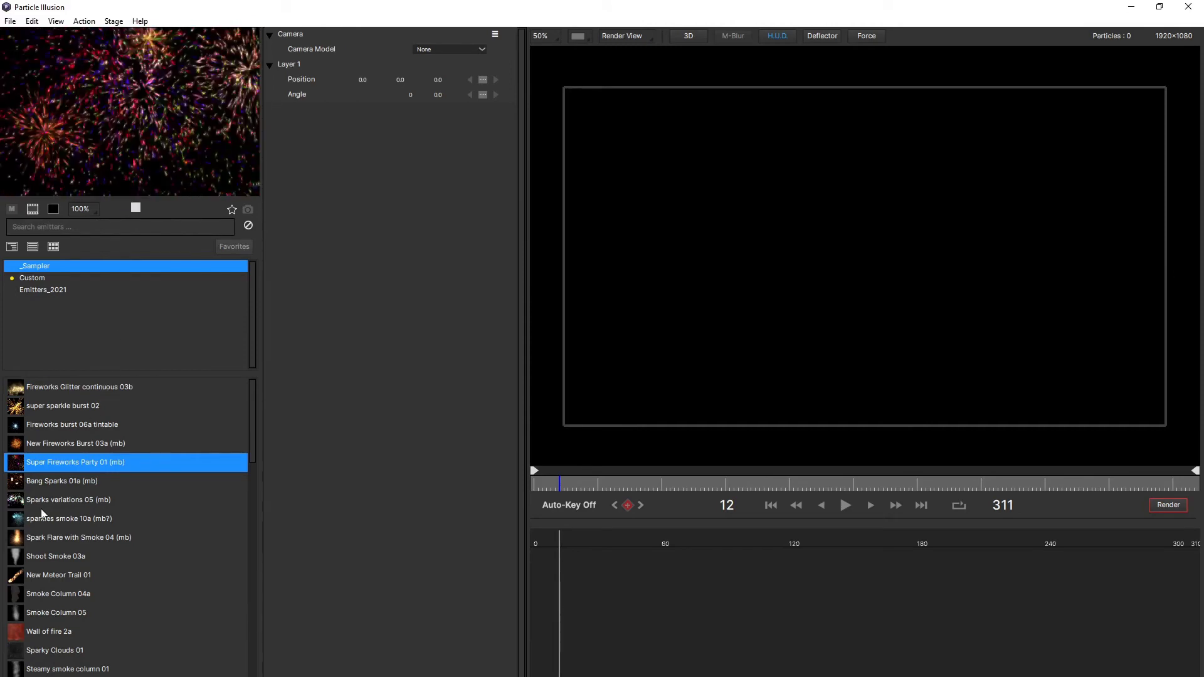
pyautogui.click(44, 535)
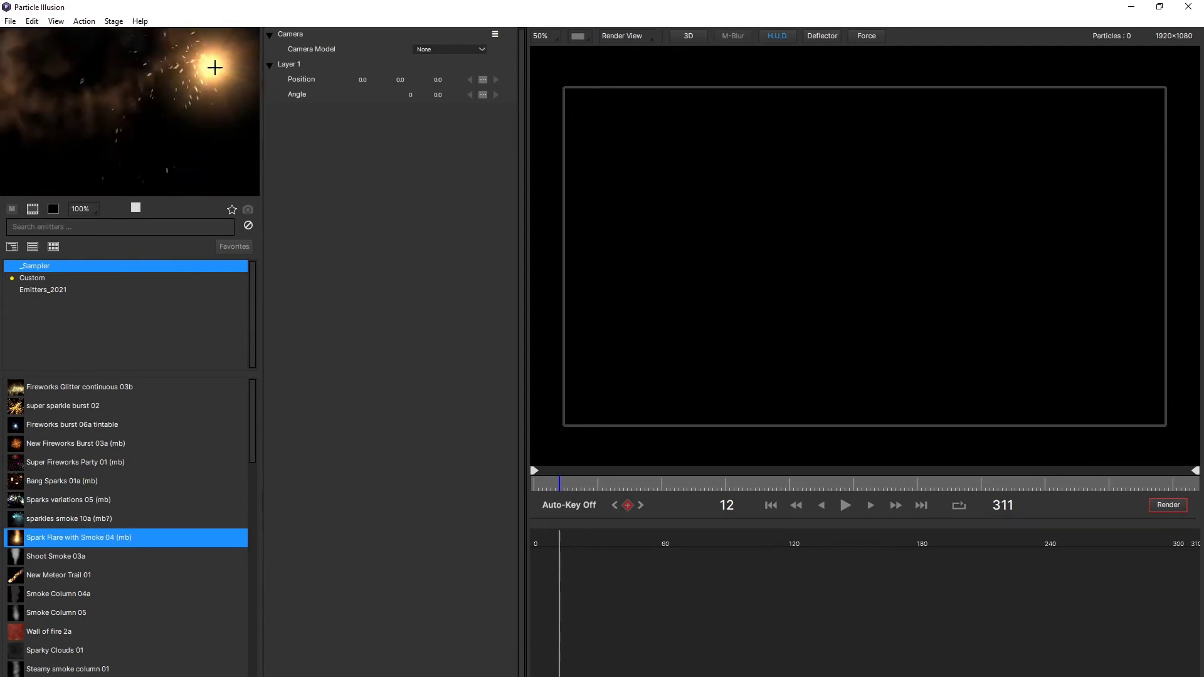
pyautogui.moveTo(39, 127); pyautogui.dragTo(147, 67)
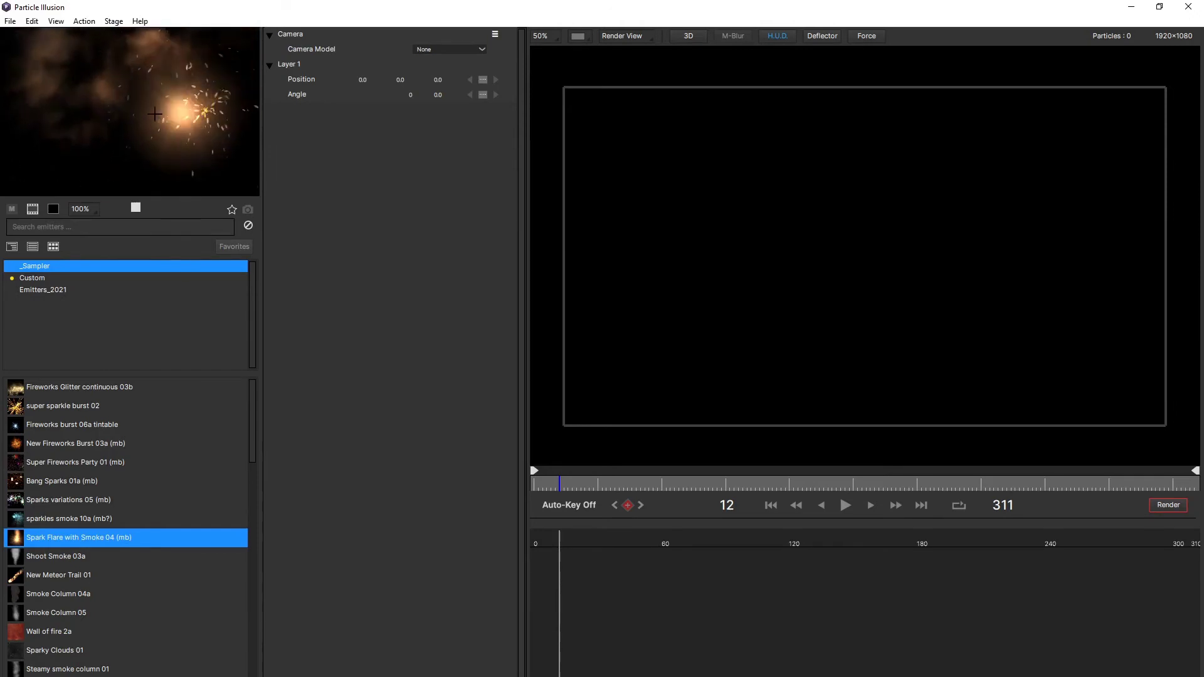
pyautogui.moveTo(154, 114)
pyautogui.mouseDown()
pyautogui.moveTo(43, 139)
pyautogui.moveTo(162, 95)
pyautogui.mouseUp()
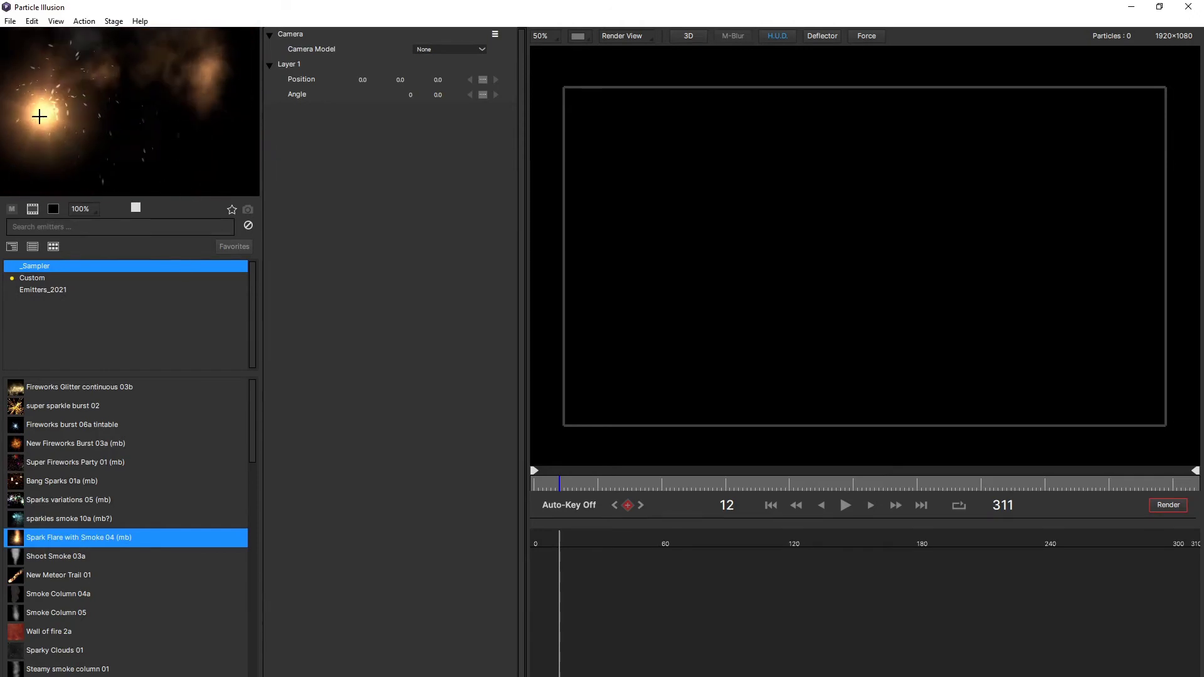
# Preview the New Meteor Trail 01, Pixie Dust 01c, Glitter Sparkles 08 and Another Simple Sparkles 1 emitters
pyautogui.scroll(-2, 133, 447)
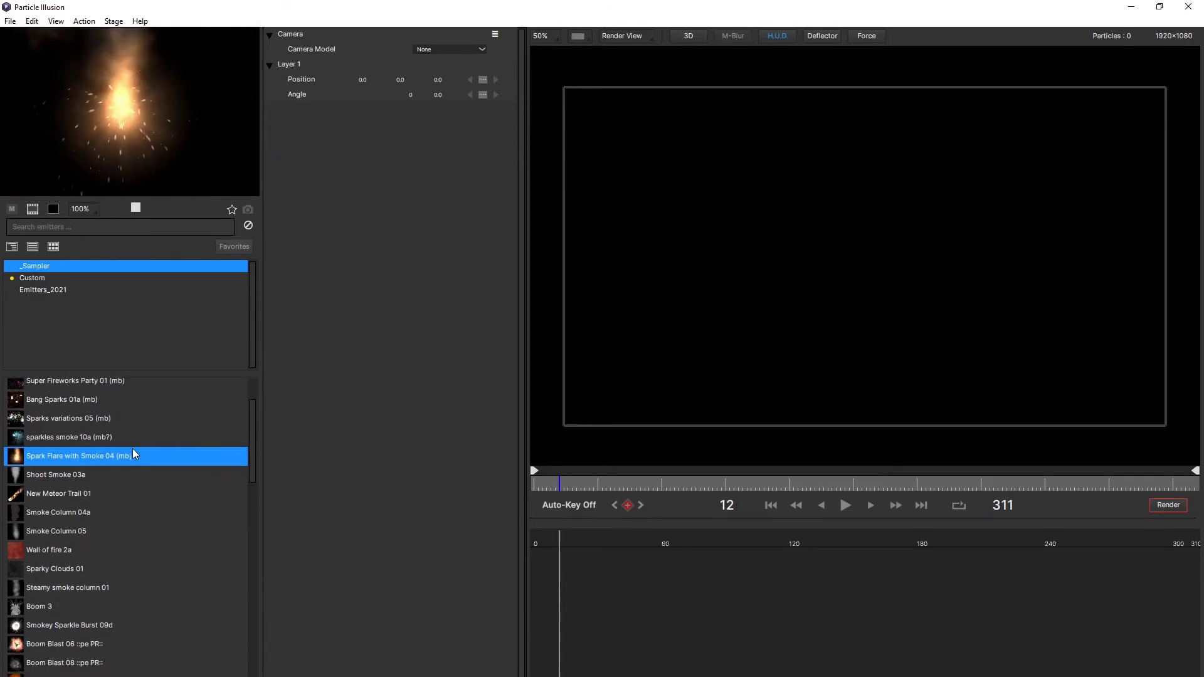
pyautogui.click(68, 494)
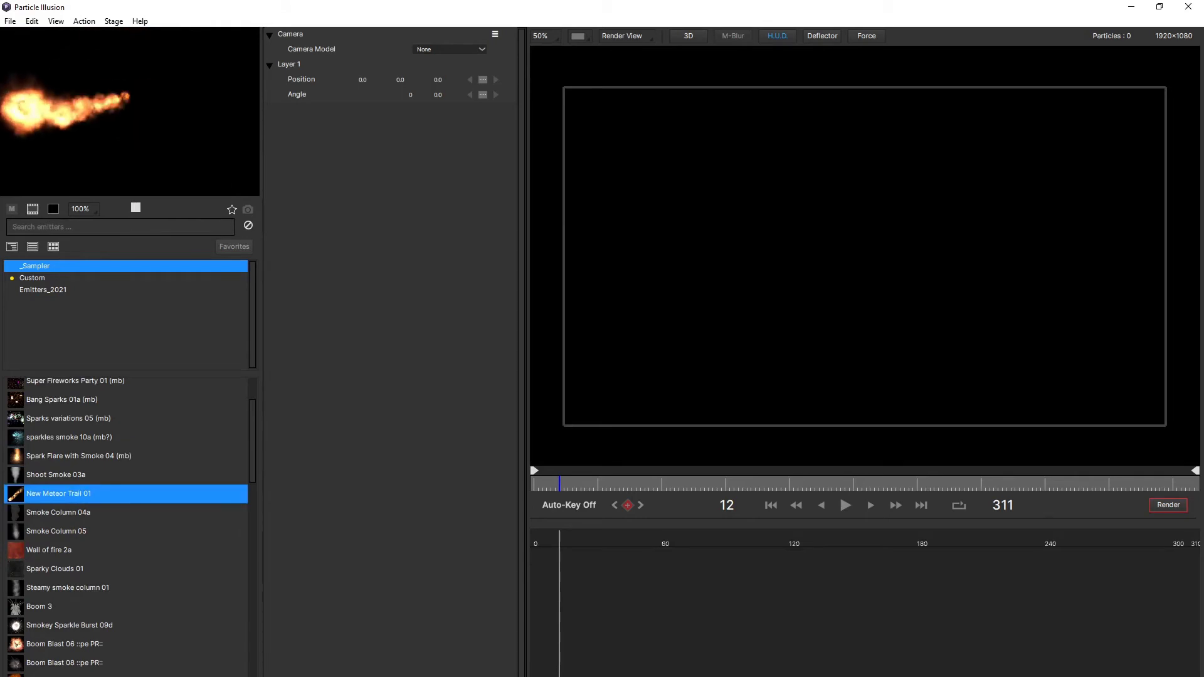
pyautogui.moveTo(229, 116); pyautogui.dragTo(50, 110)
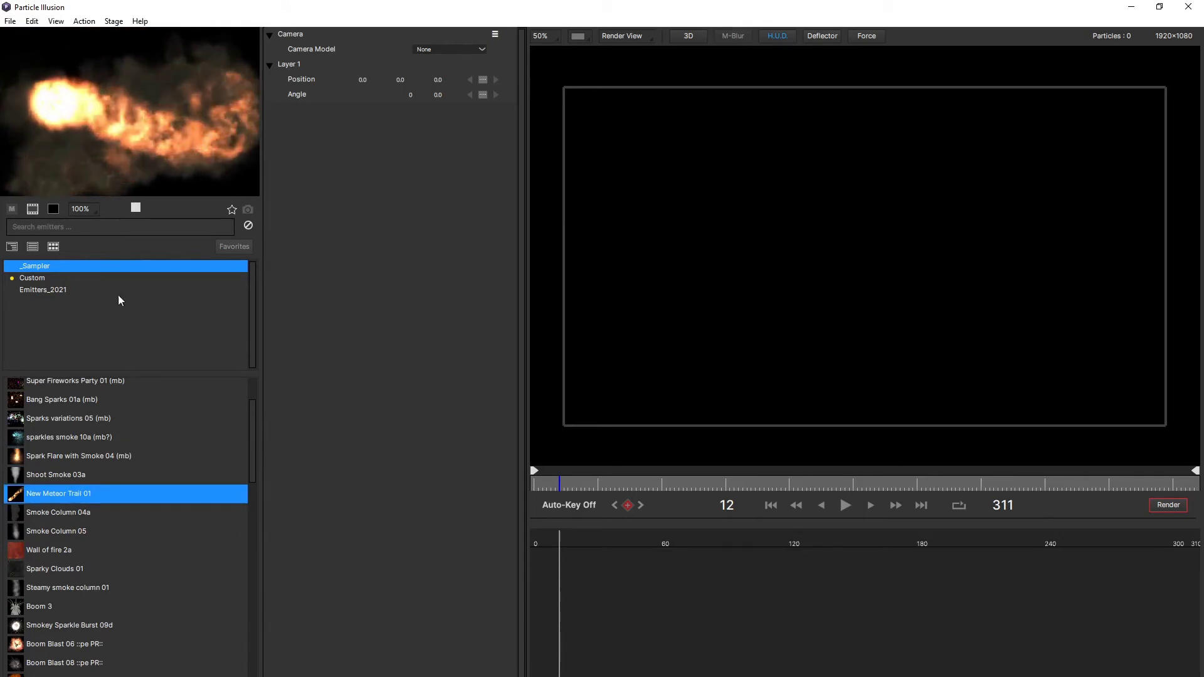
pyautogui.scroll(-2, 104, 521)
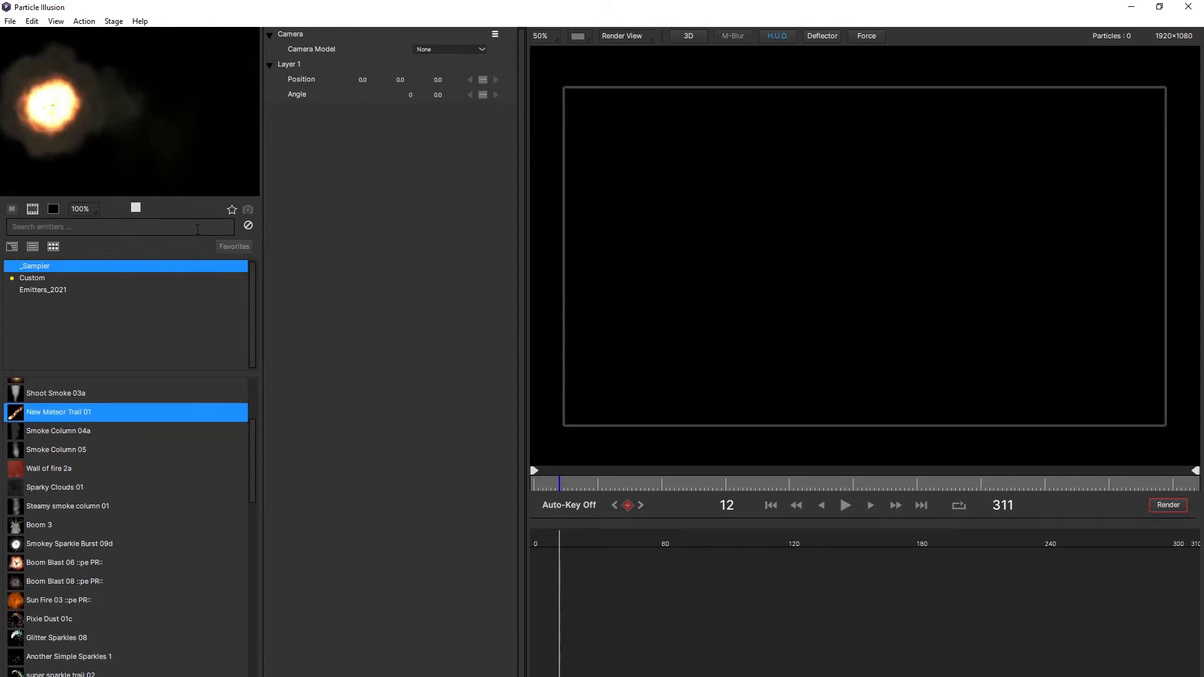
pyautogui.click(44, 618)
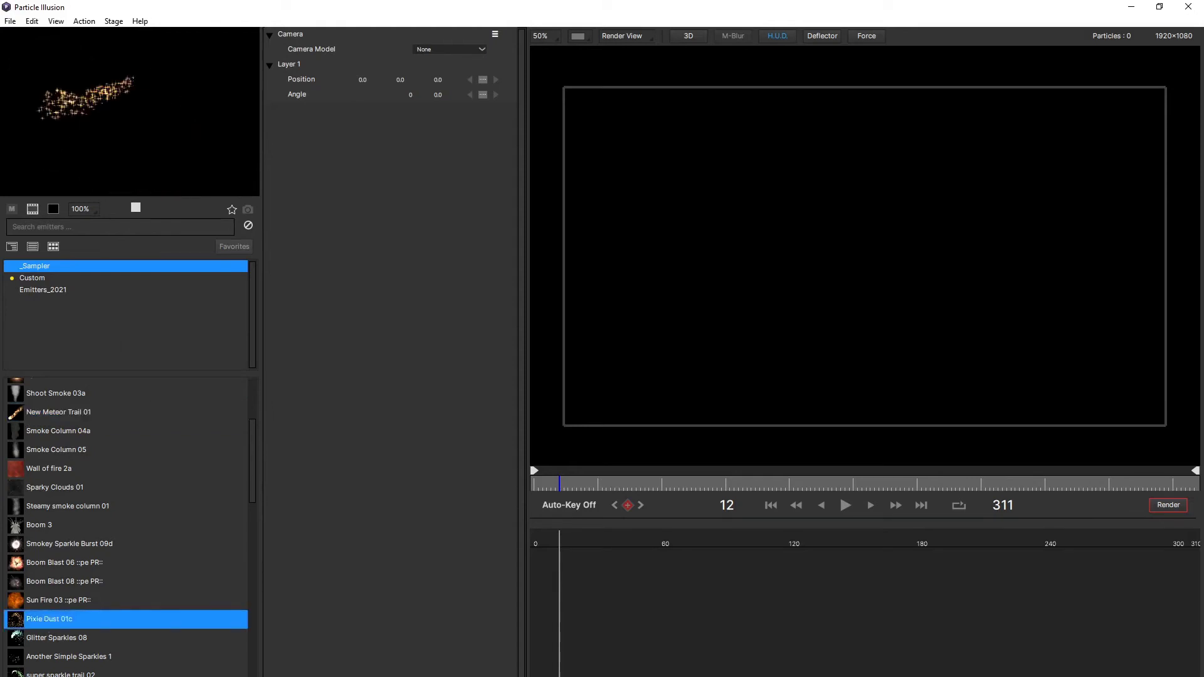
pyautogui.click(52, 638)
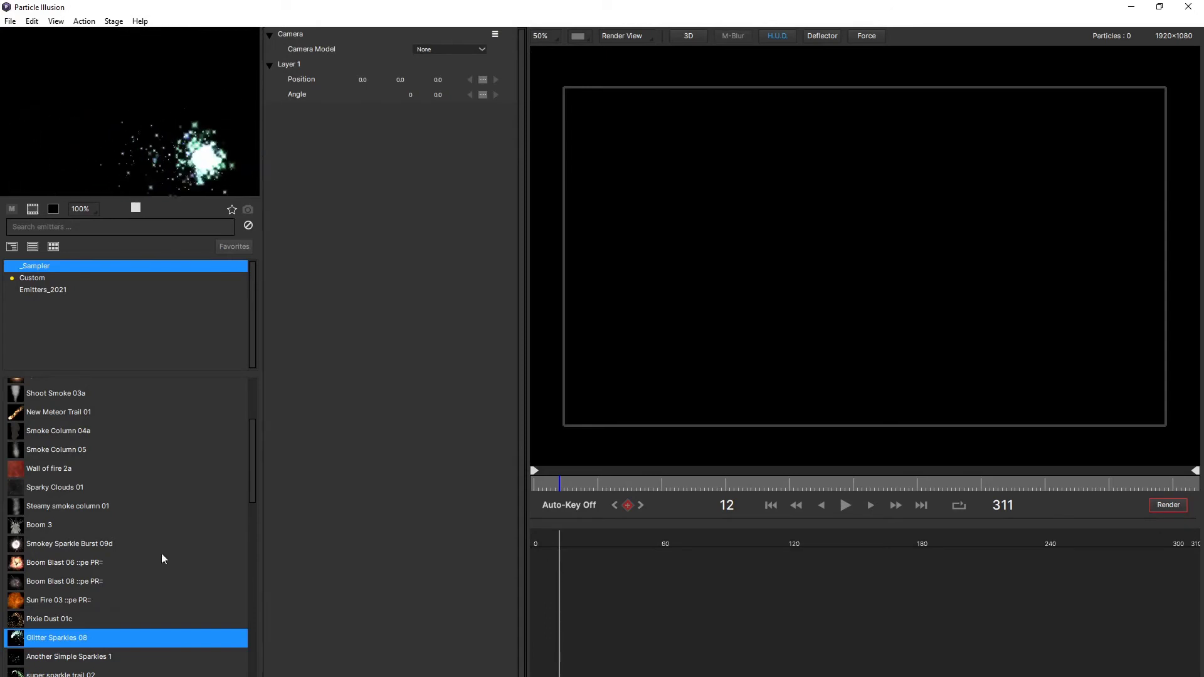
pyautogui.press('Down')
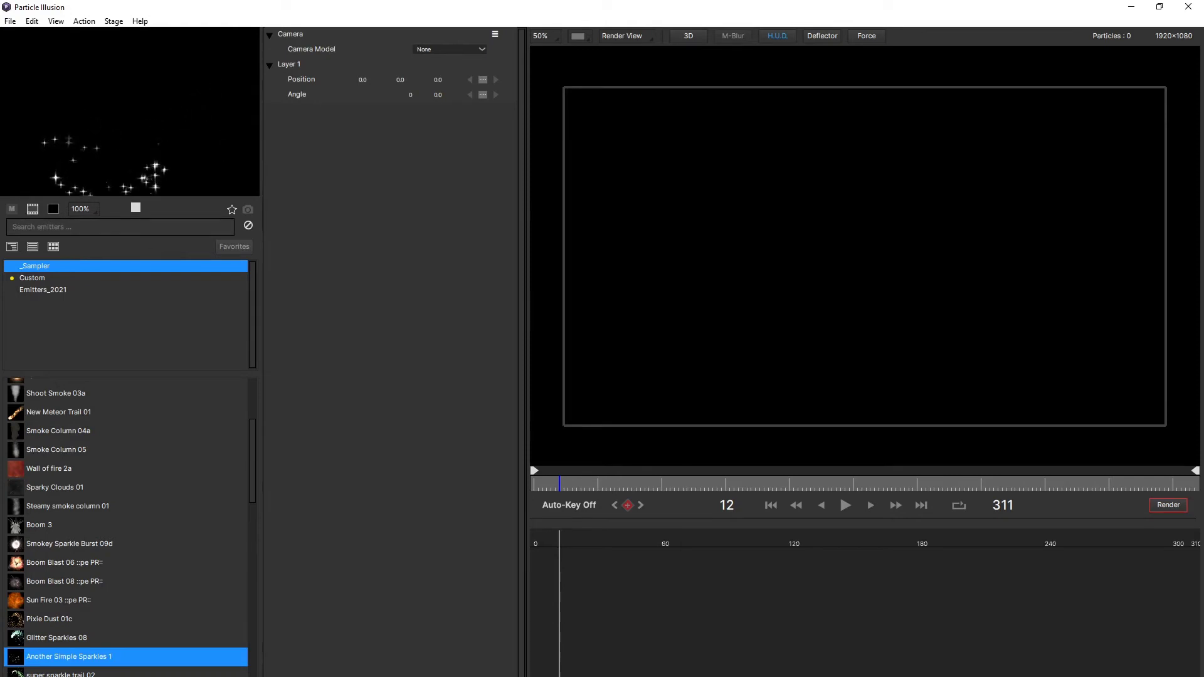
# Choose the Pixie Dust 01c emitter, test its trail in motion and place it near the centre of the stage
pyautogui.click(48, 615)
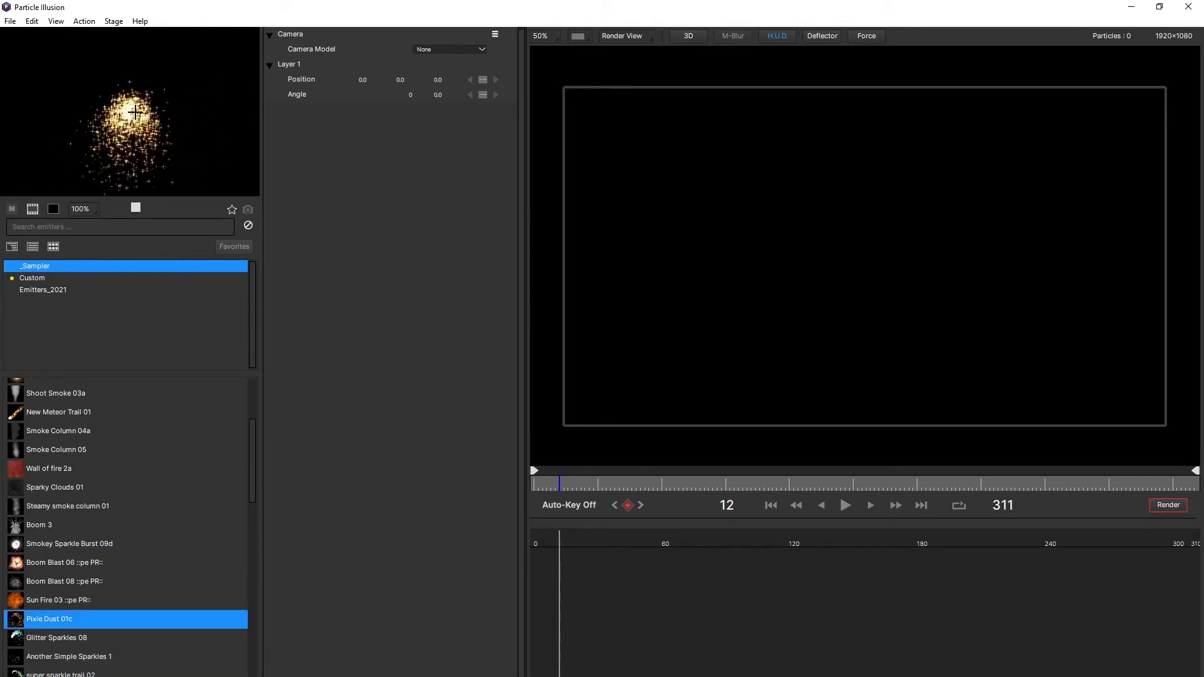
pyautogui.moveTo(129, 112)
pyautogui.mouseDown()
pyautogui.moveTo(83, 68)
pyautogui.moveTo(207, 53)
pyautogui.moveTo(225, 138)
pyautogui.moveTo(197, 107)
pyautogui.mouseUp()
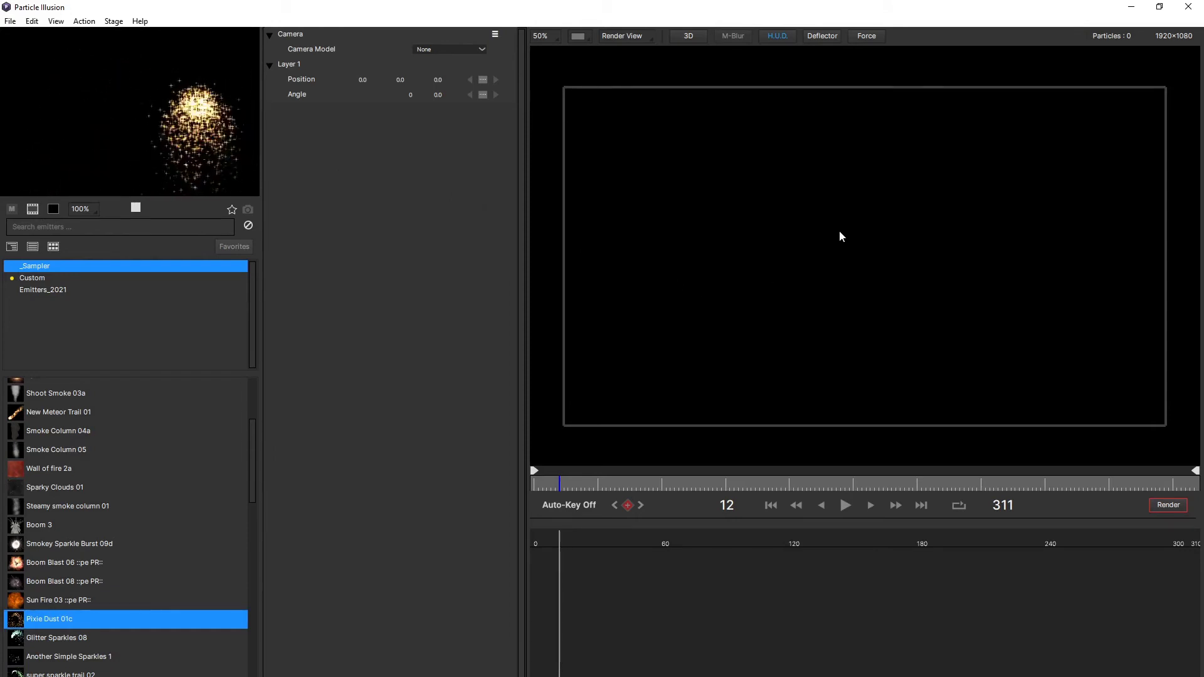
pyautogui.click(880, 269)
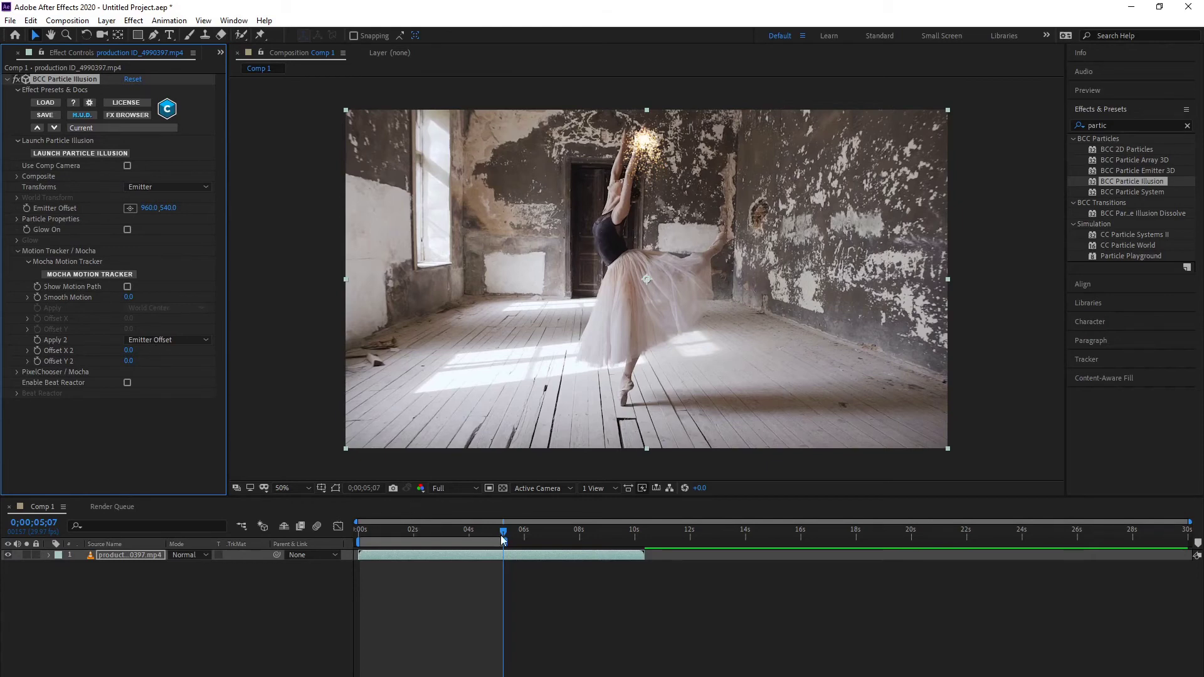
# In After Effects, play the composition from near its start to check the tracked particles, stopping once the dancer's arm is lowered
pyautogui.moveTo(503, 539); pyautogui.dragTo(361, 540)
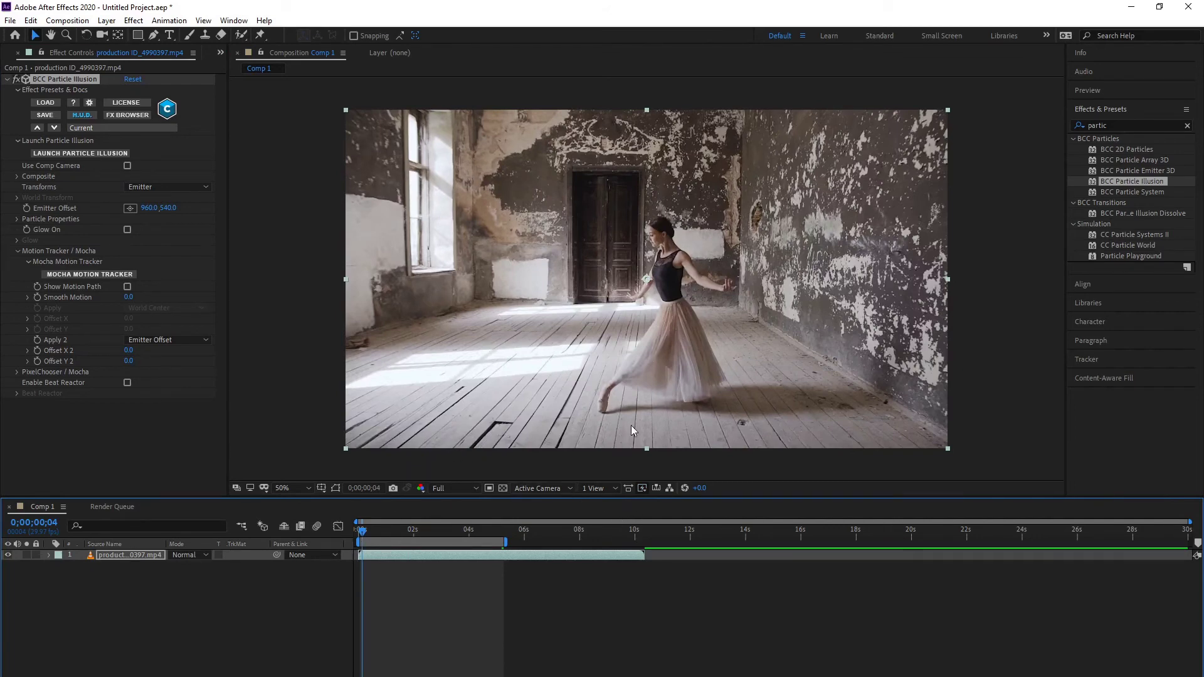
pyautogui.press('space')
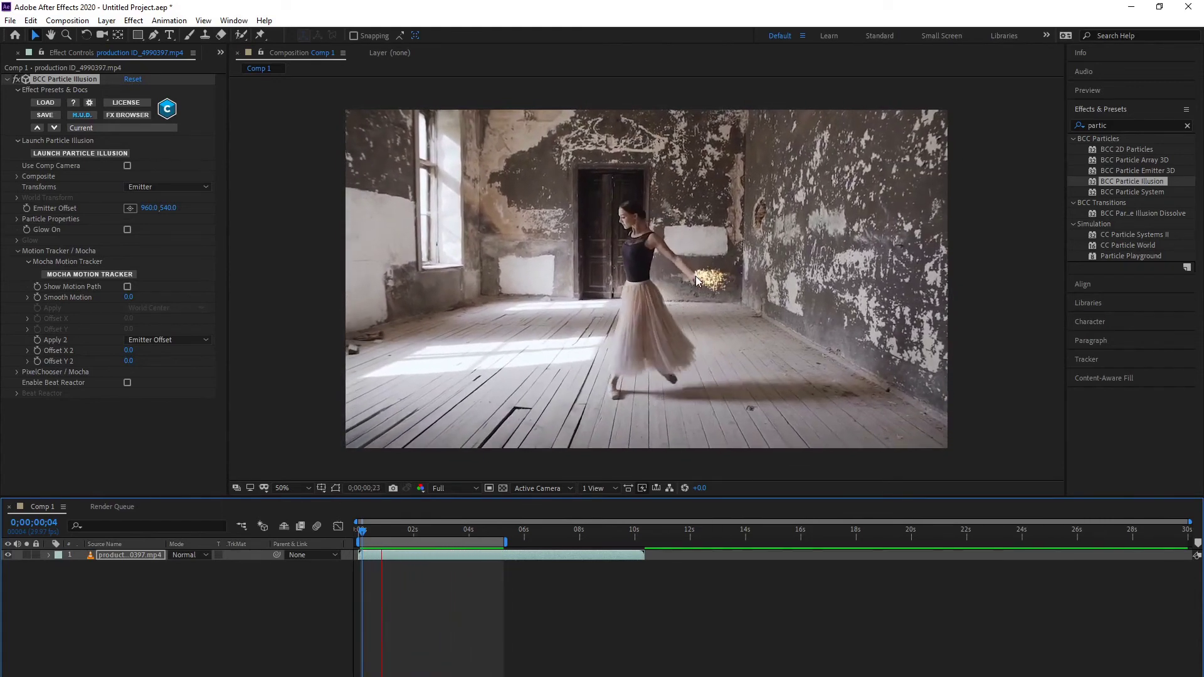
pyautogui.press('space')
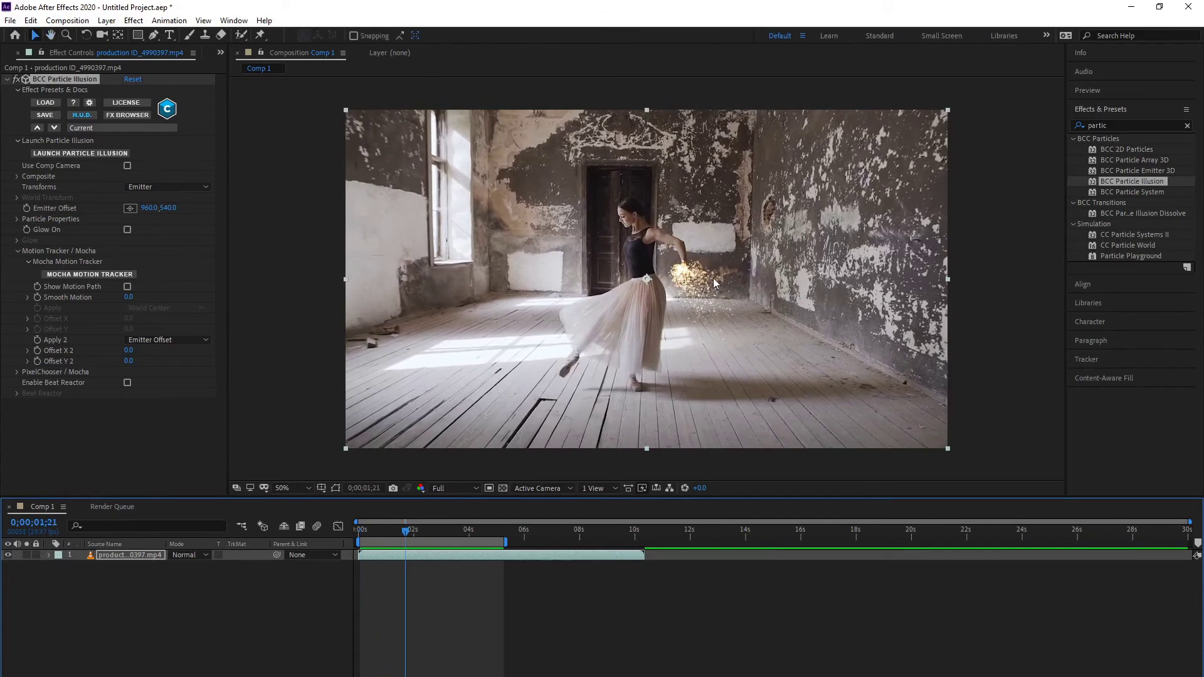
# Examine up close how the particles follow the dancer's hand as it moves from lowered to raised
pyautogui.scroll(4, 705, 282)
pyautogui.scroll(-2, 731, 272)
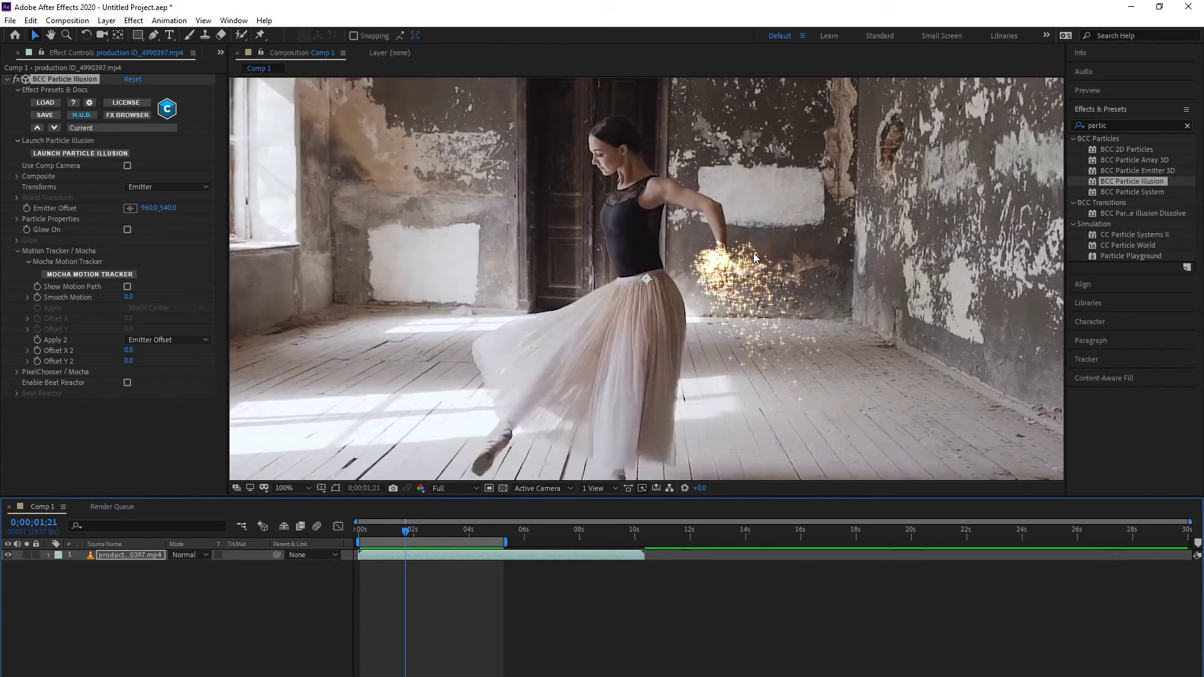
pyautogui.scroll(1, 755, 258)
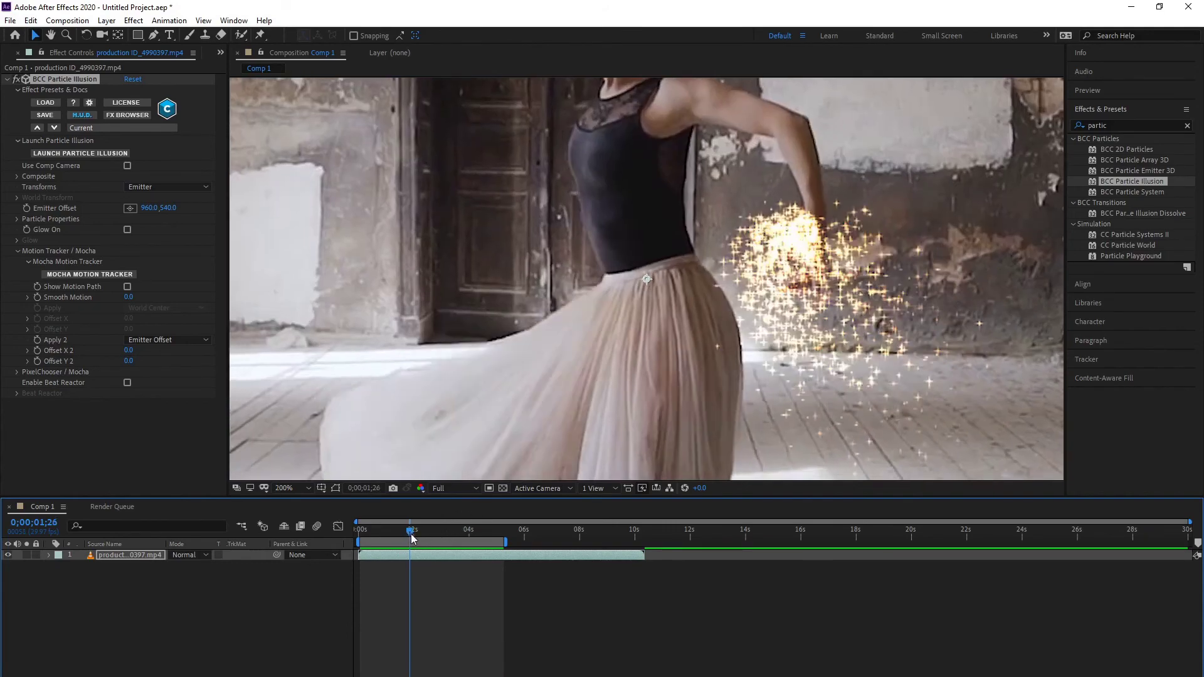
pyautogui.moveTo(407, 534); pyautogui.dragTo(422, 540)
pyautogui.scroll(-1, 547, 324)
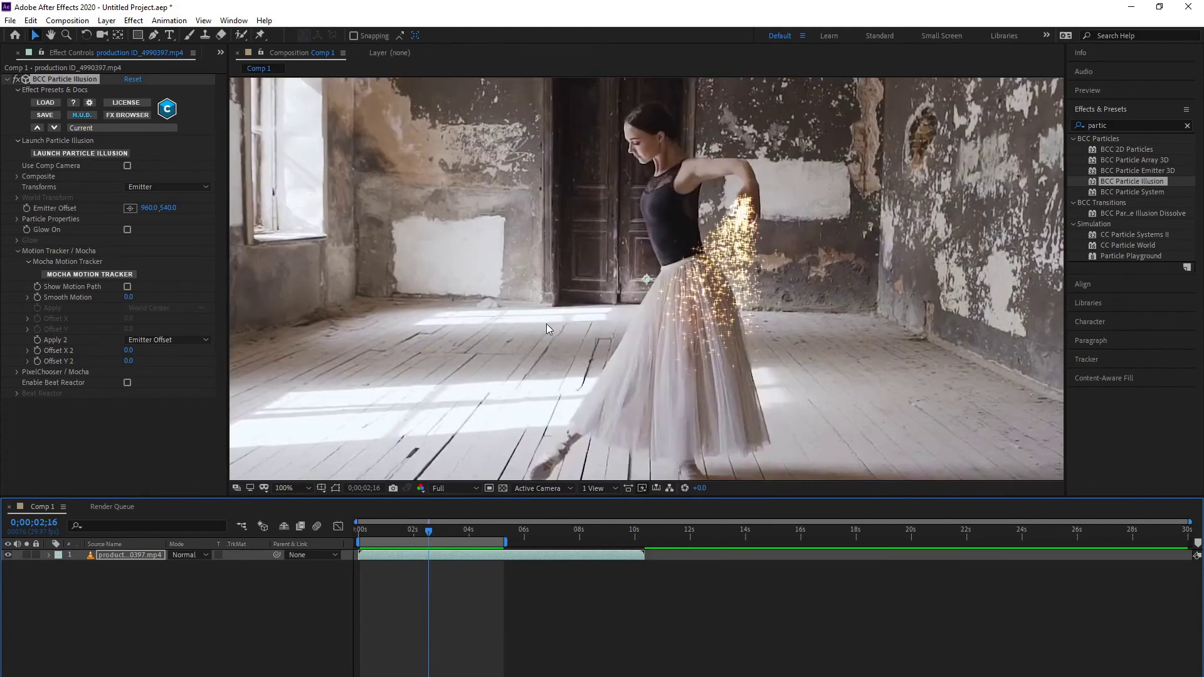
pyautogui.press('space')
pyautogui.press('h')
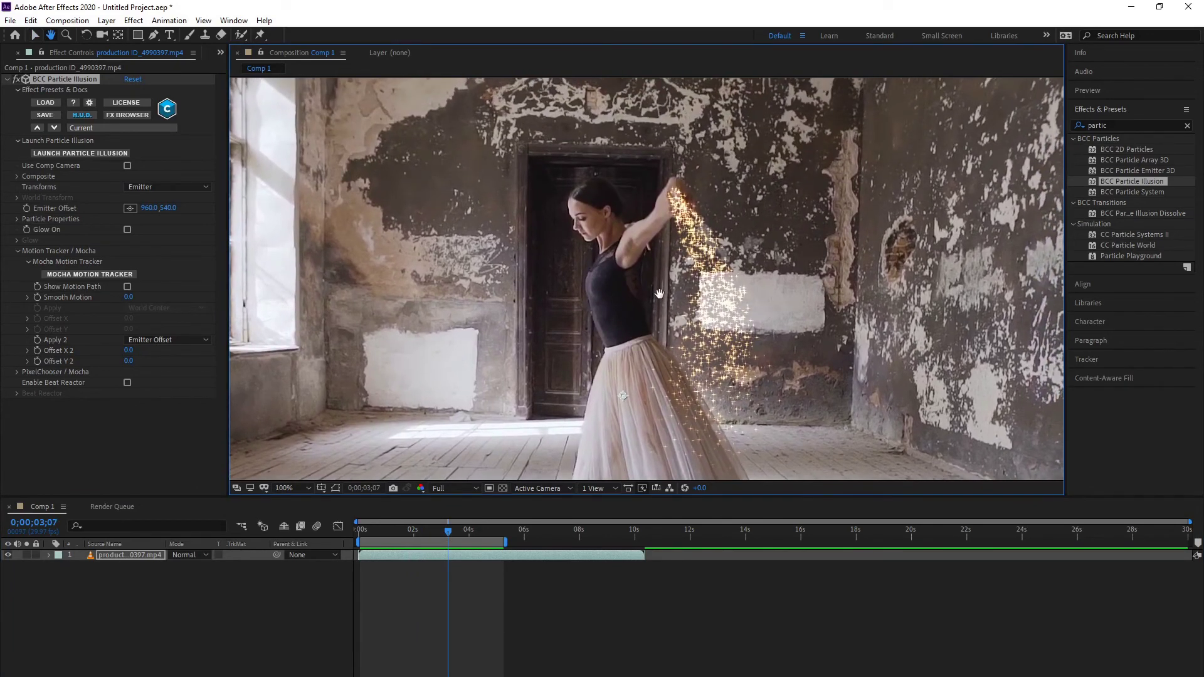
pyautogui.press('v')
# At 0;00;03;13, enable keyframing for Emitter Offset and set its horizontal value to 949
pyautogui.moveTo(451, 539)
pyautogui.mouseDown()
pyautogui.moveTo(466, 539)
pyautogui.moveTo(440, 539)
pyautogui.moveTo(455, 546)
pyautogui.mouseUp()
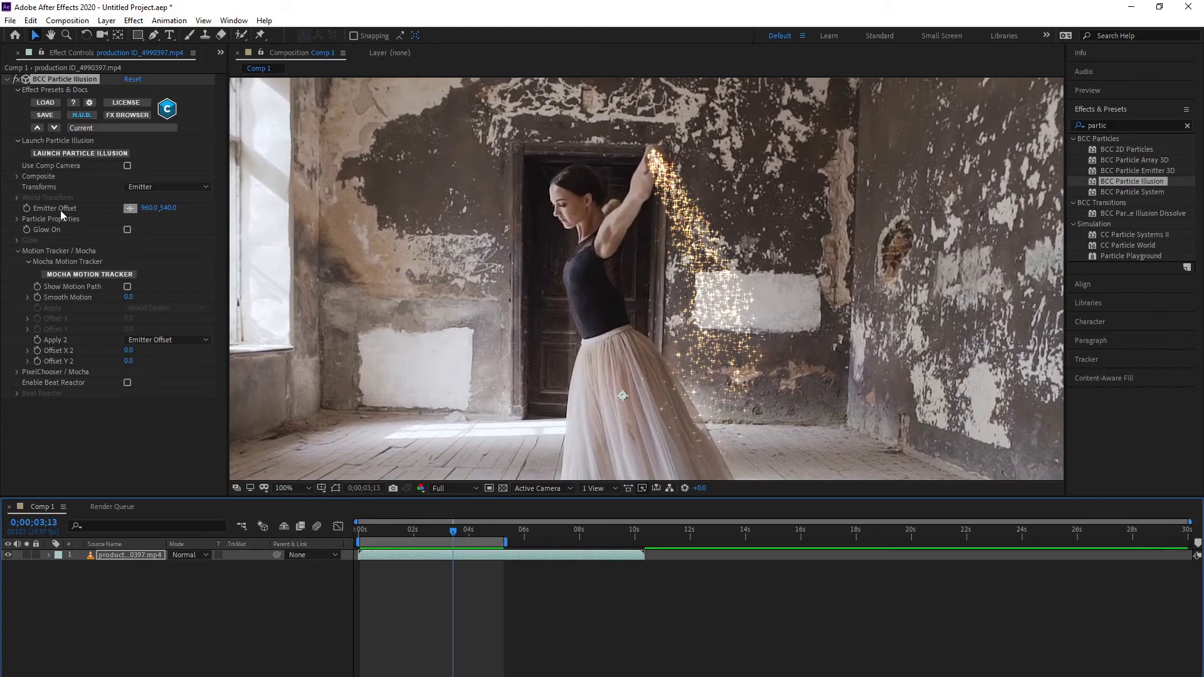
pyautogui.click(27, 208)
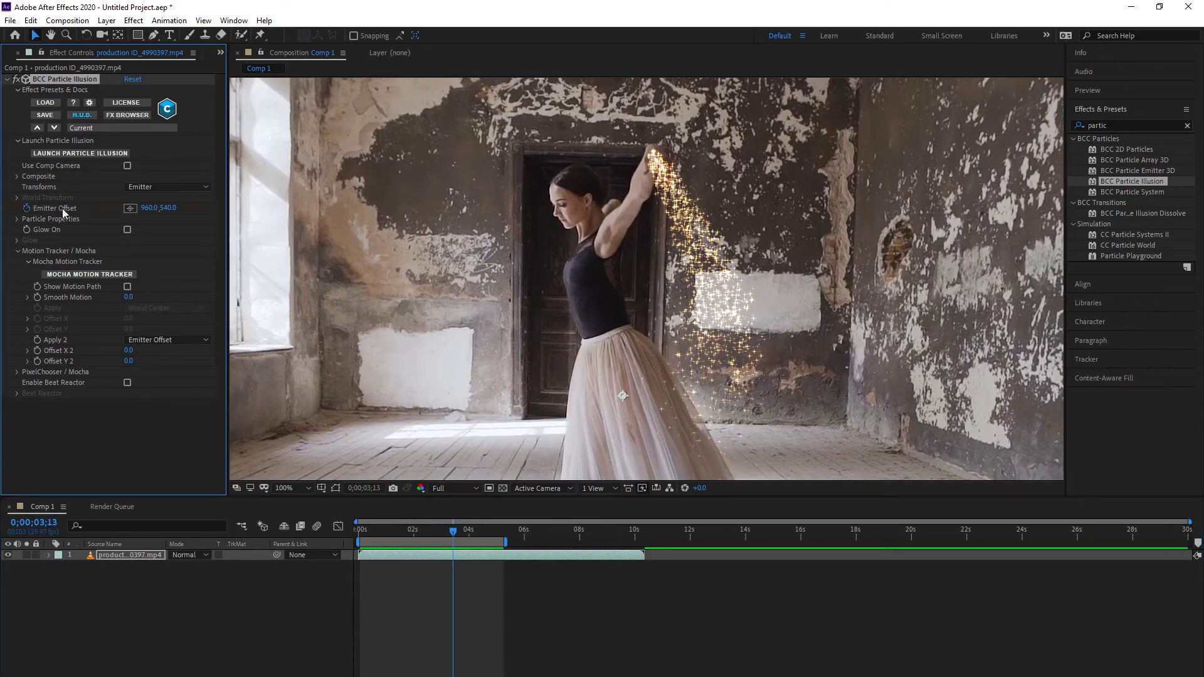
pyautogui.moveTo(151, 208)
pyautogui.mouseDown()
pyautogui.moveTo(216, 221)
pyautogui.moveTo(148, 221)
pyautogui.moveTo(149, 210)
pyautogui.moveTo(174, 209)
pyautogui.moveTo(152, 209)
pyautogui.mouseUp()
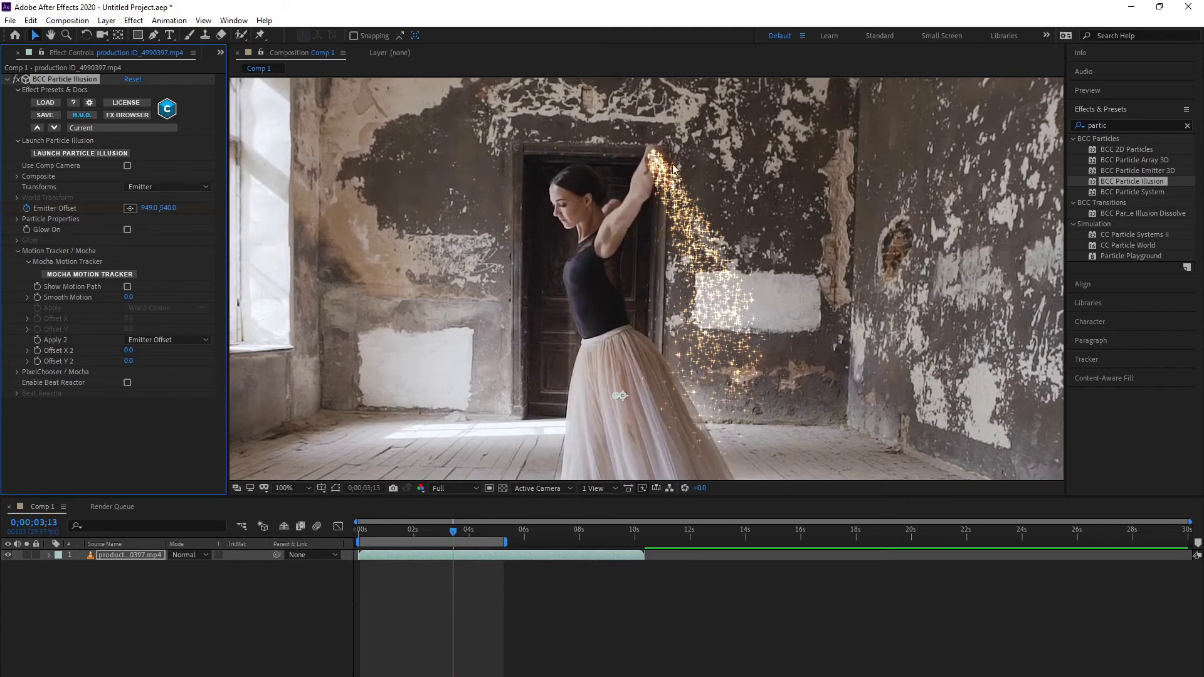
# Set the particles' Life to 145, Velocity to 144 and Weight to 135, and play the composition from the start
pyautogui.scroll(-2, 652, 263)
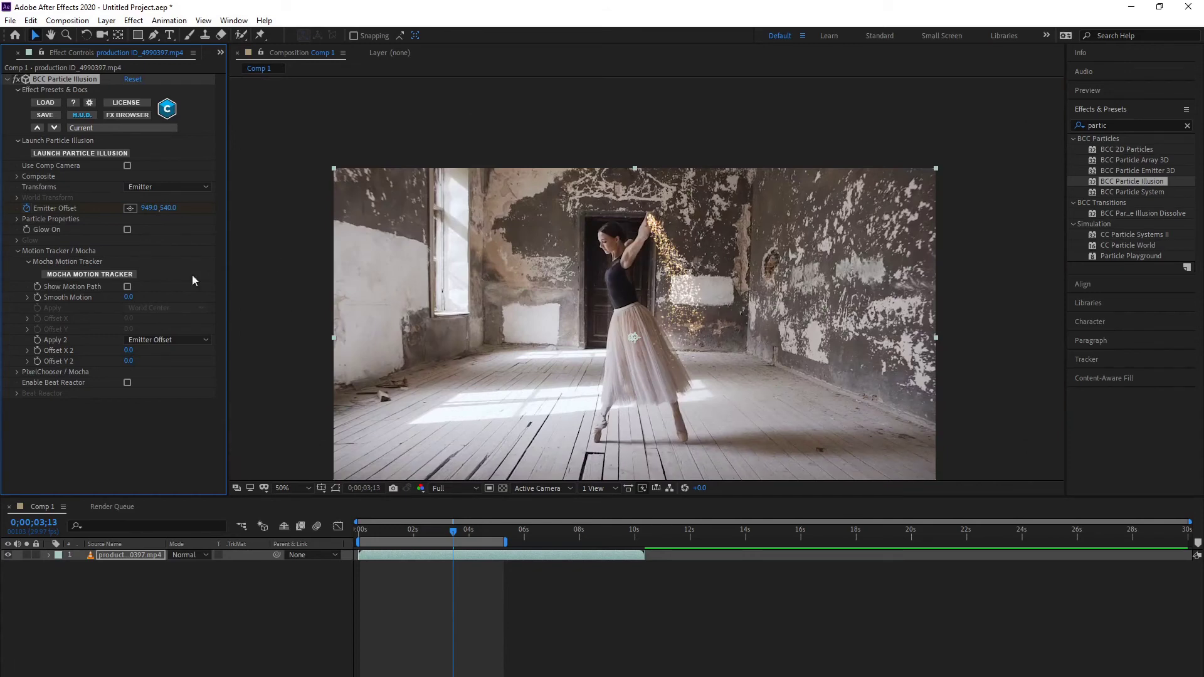
pyautogui.click(18, 219)
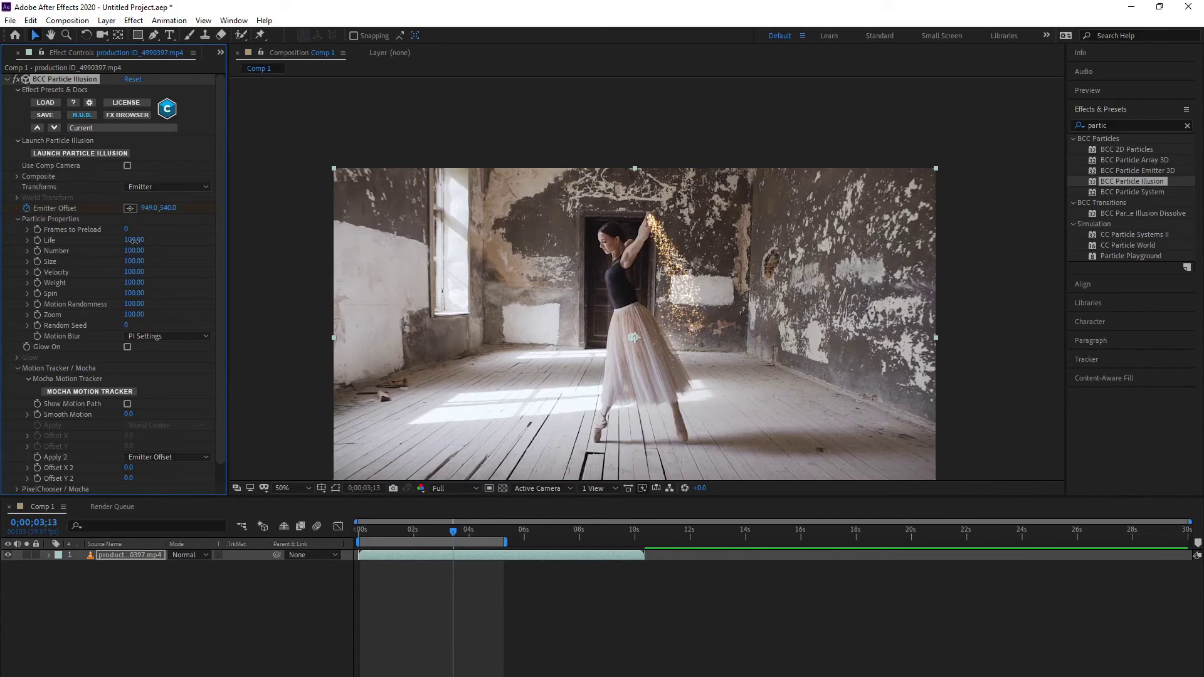
pyautogui.moveTo(134, 239); pyautogui.dragTo(153, 249)
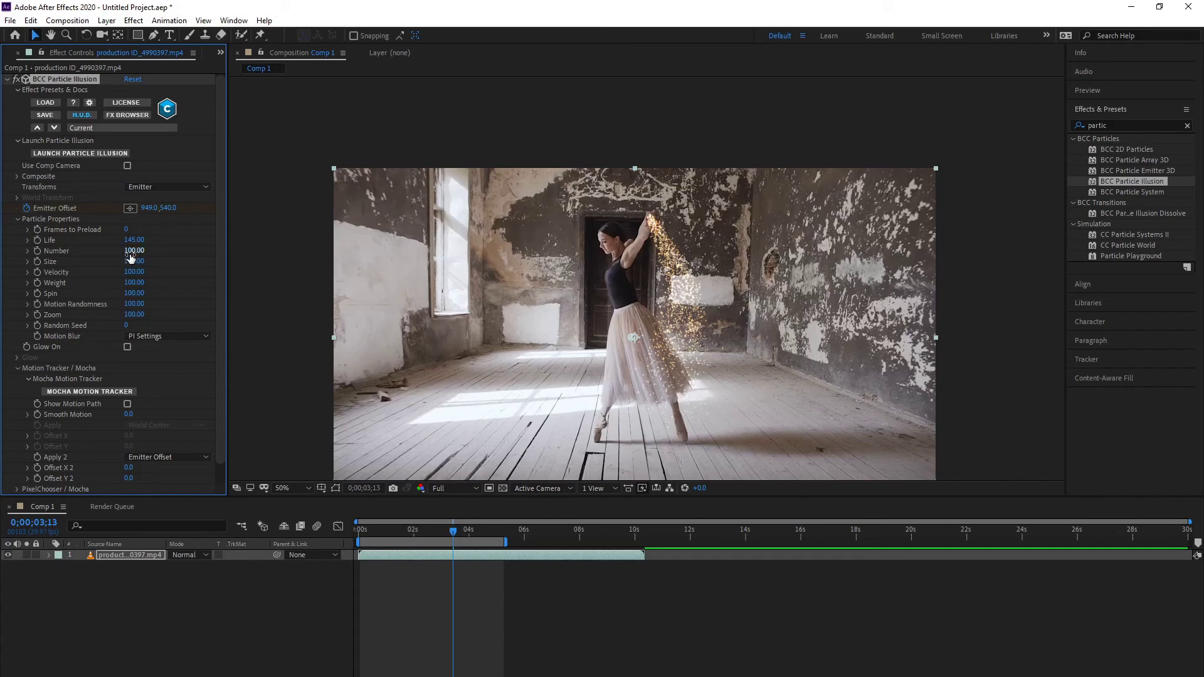
pyautogui.moveTo(134, 271); pyautogui.dragTo(166, 279)
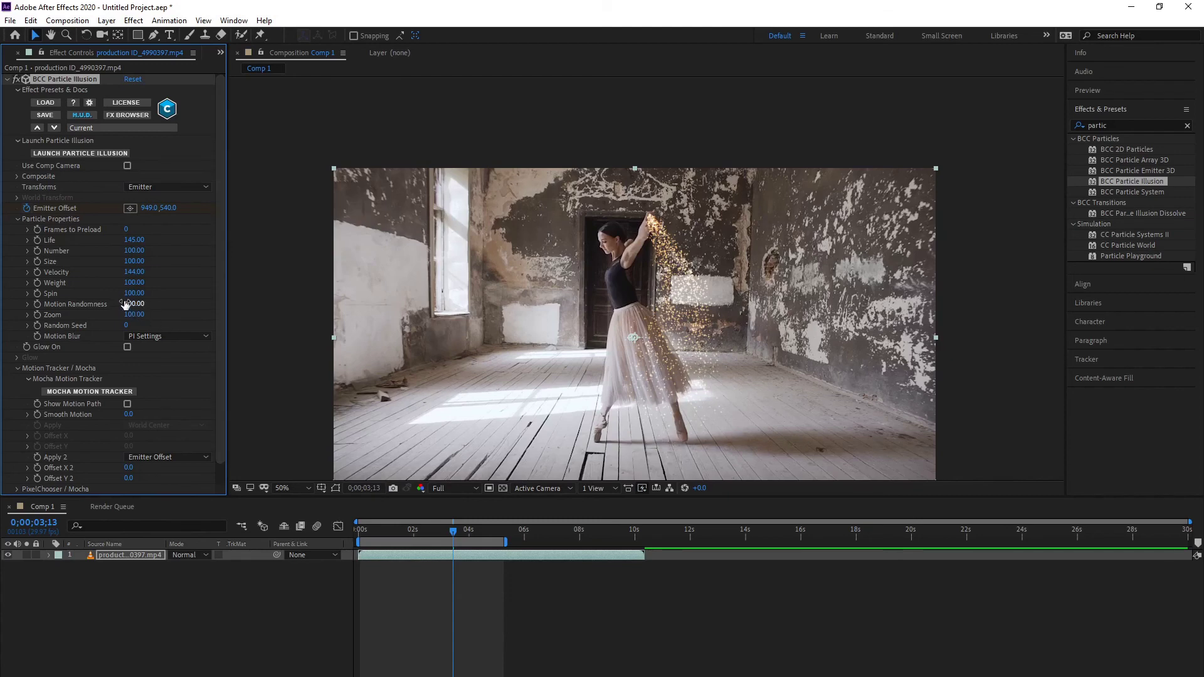
pyautogui.moveTo(135, 282); pyautogui.dragTo(144, 283)
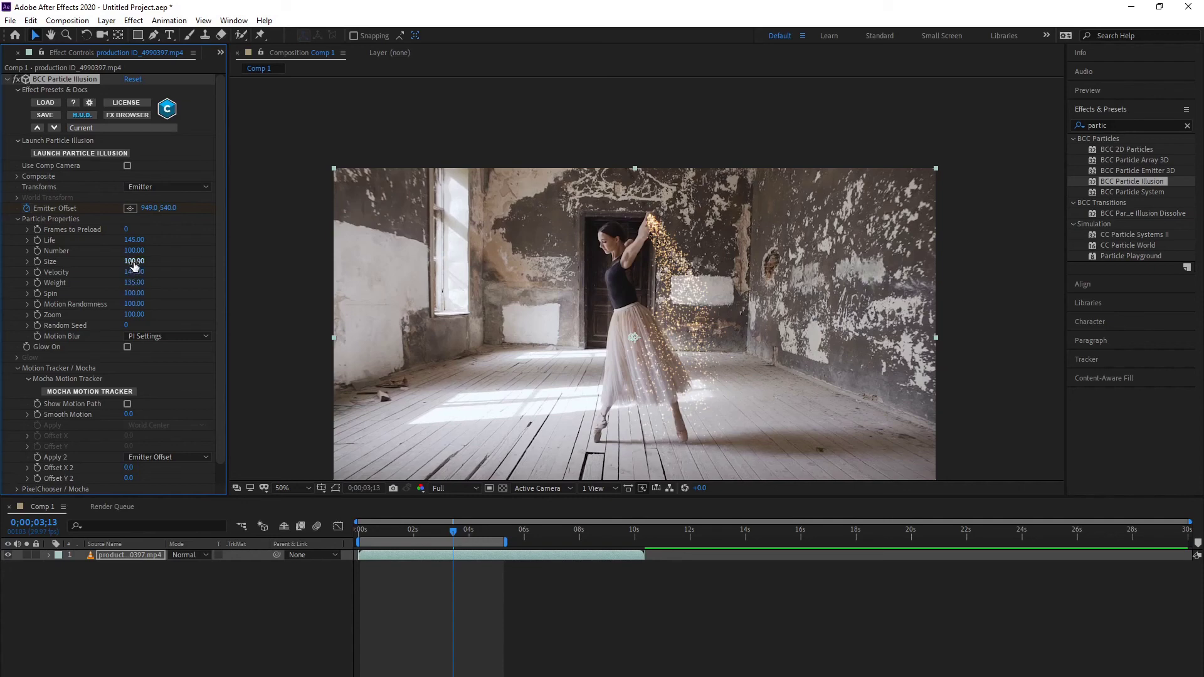
pyautogui.moveTo(129, 261); pyautogui.dragTo(130, 262)
pyautogui.press('Home')
pyautogui.press('space')
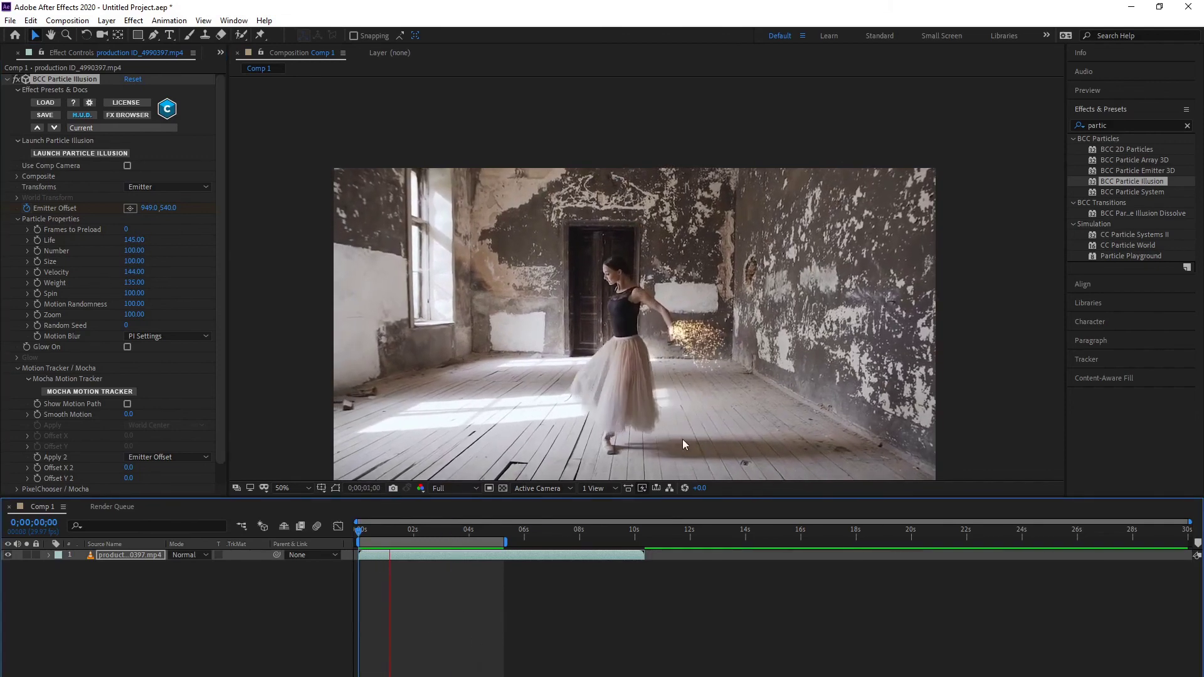